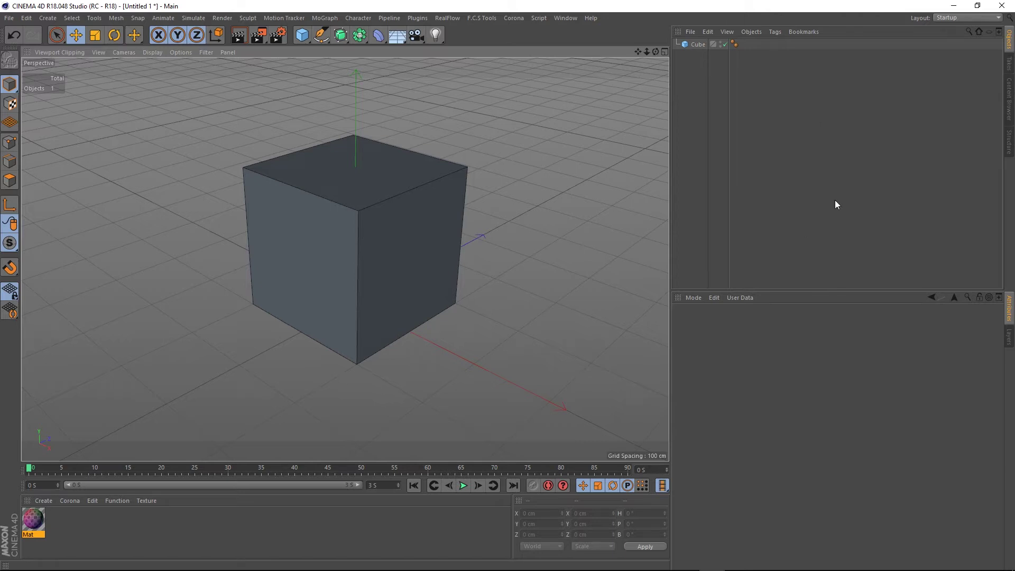
- Select the Cube and convert it to an editable polygon object with Make Editable (C)
left_click(695, 45)
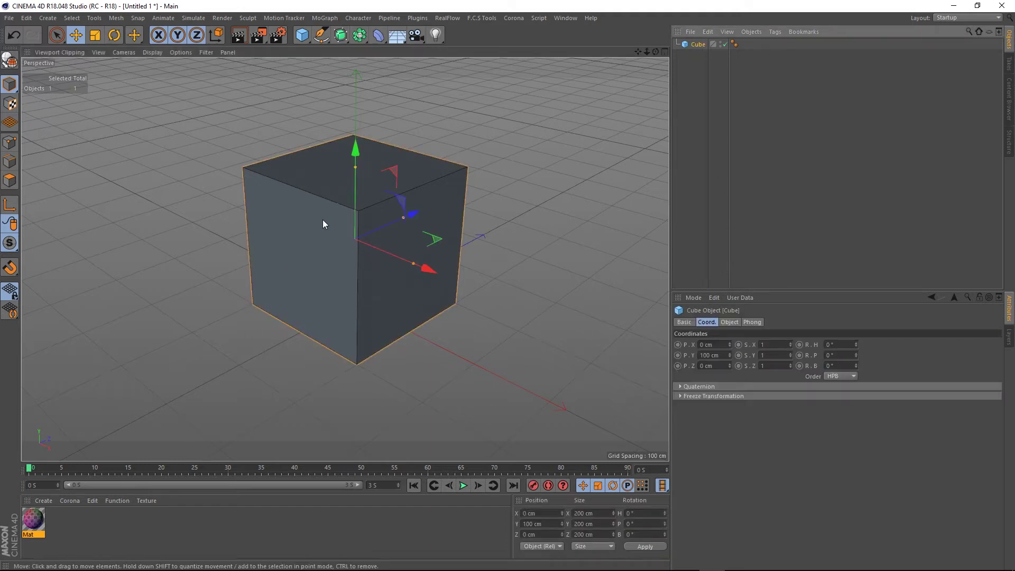
left_click(10, 59)
scroll(333, 258, "up", 2)
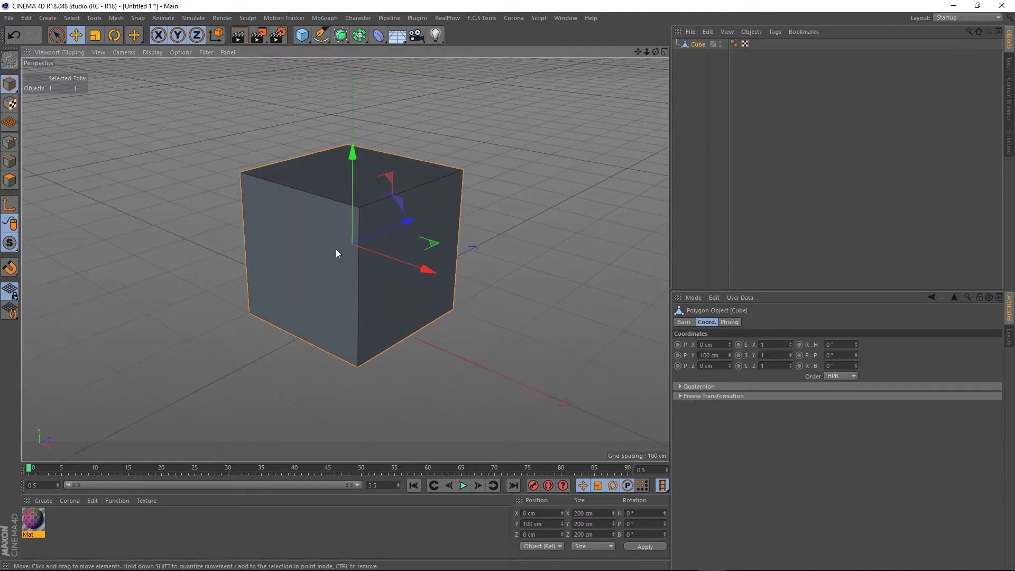
scroll(339, 260, "up", 1)
scroll(338, 260, "down", 1)
scroll(339, 259, "up", 2)
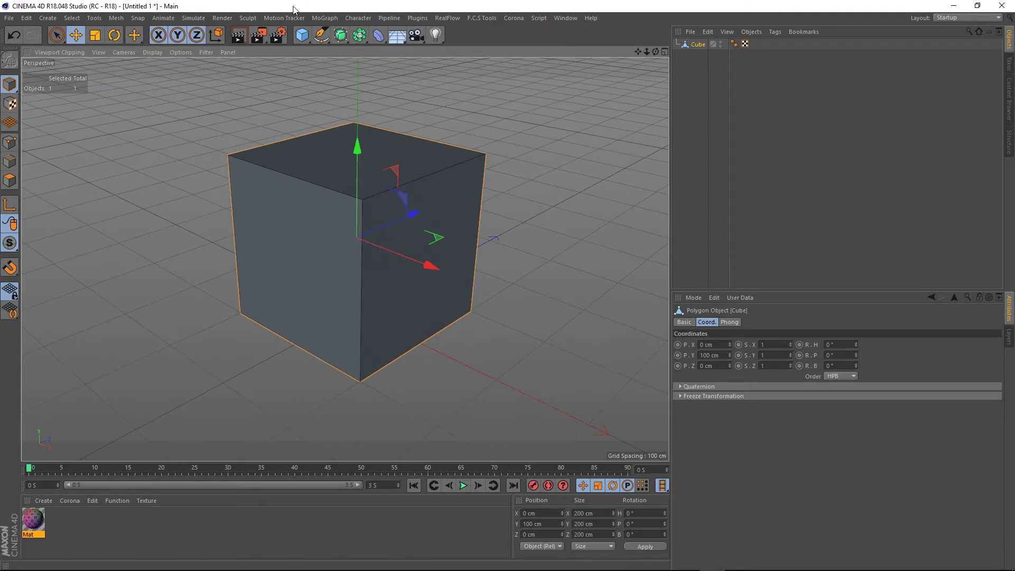
- Test-move the cube along X and undo it, then rotate the cube to -90° pitch
left_click_drag(327, 250, 352, 179, "alt")
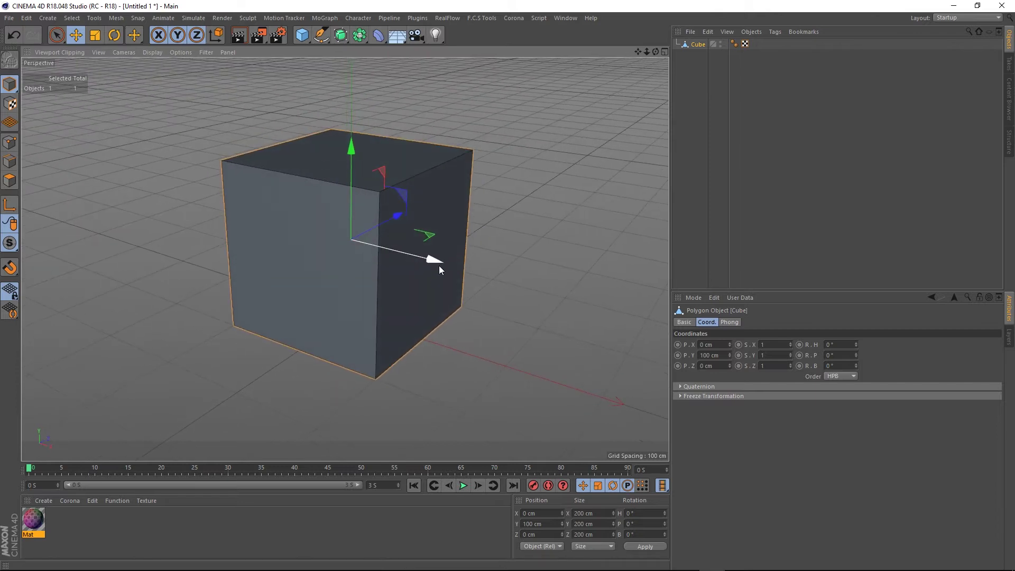
left_click_drag(438, 262, 388, 271)
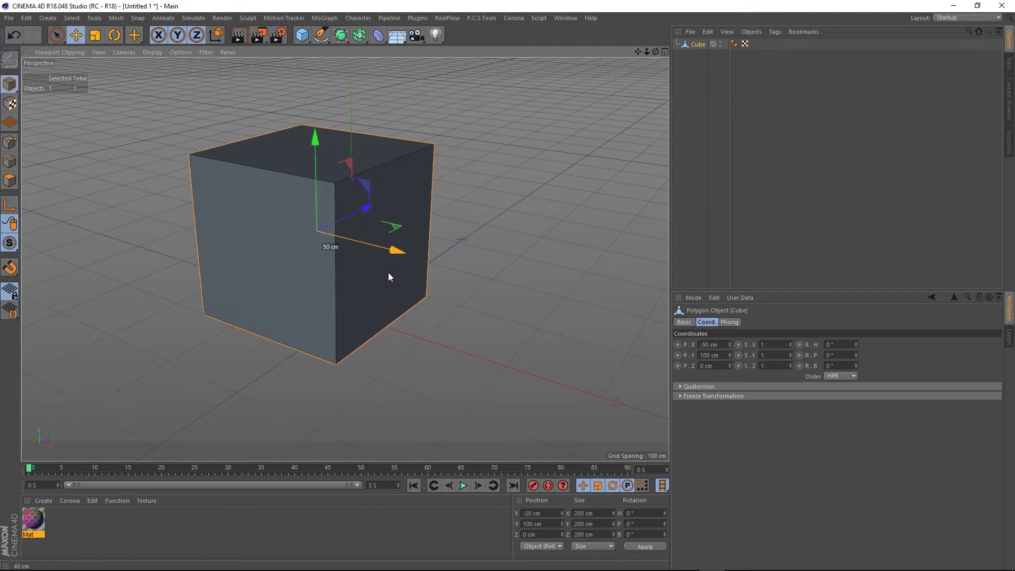
key("ctrl+z")
left_click(113, 34)
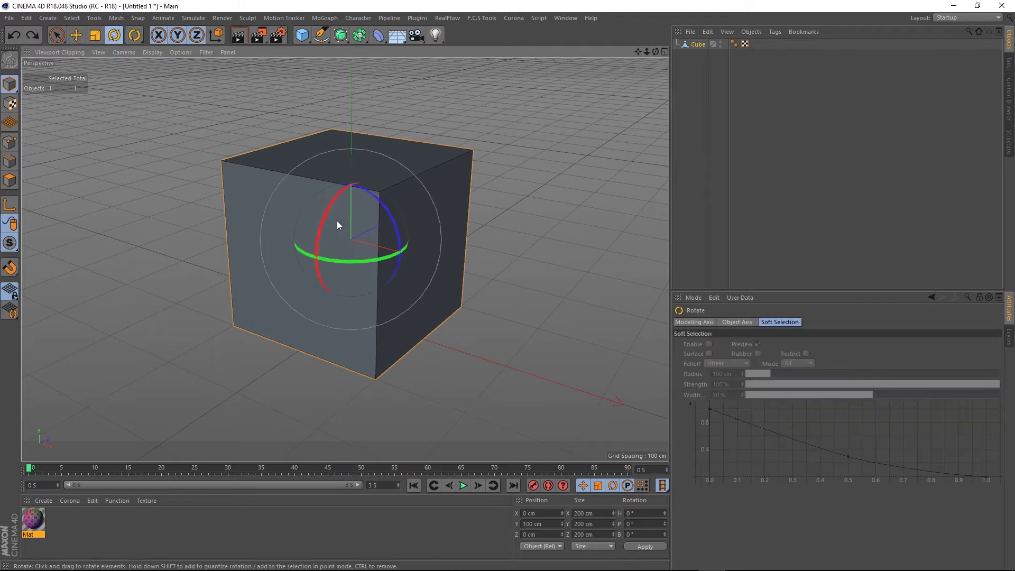
left_click_drag(321, 228, 363, 196)
- Try scaling the cube up and stretching it to 130% on X, undoing both
left_click(95, 36)
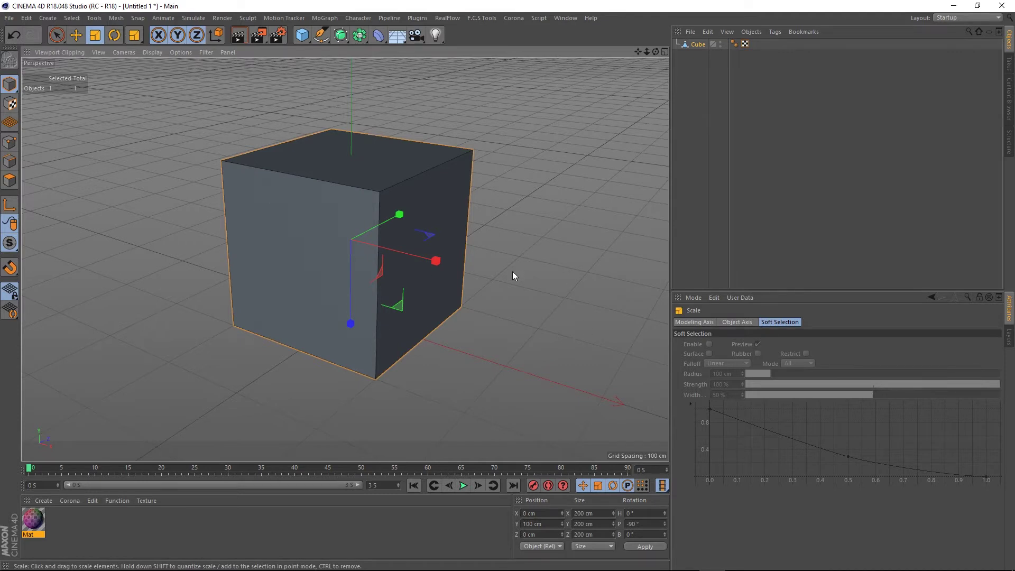
left_click_drag(512, 271, 583, 208)
key("ctrl+z")
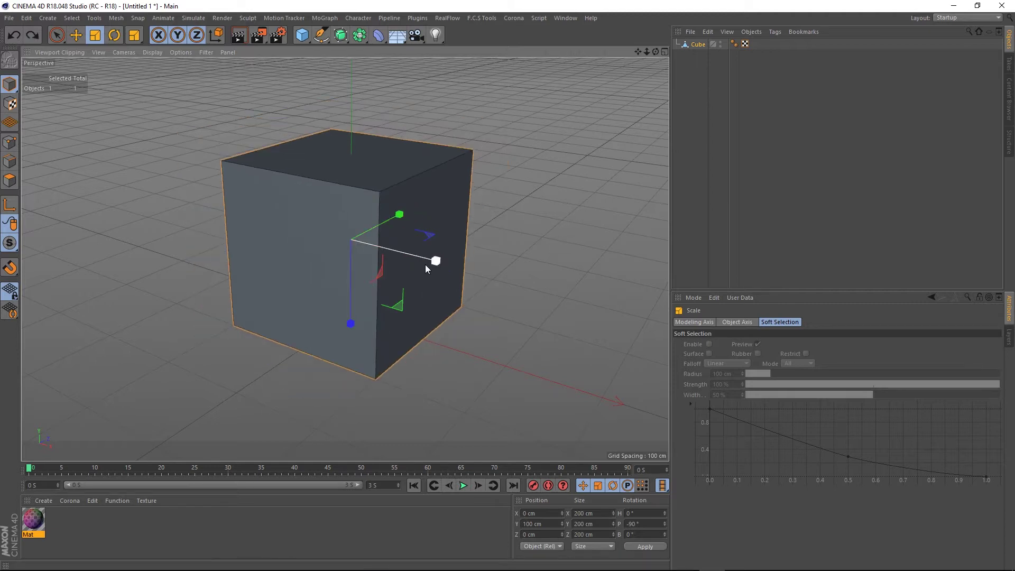
left_click_drag(437, 264, 501, 264)
key("ctrl+z")
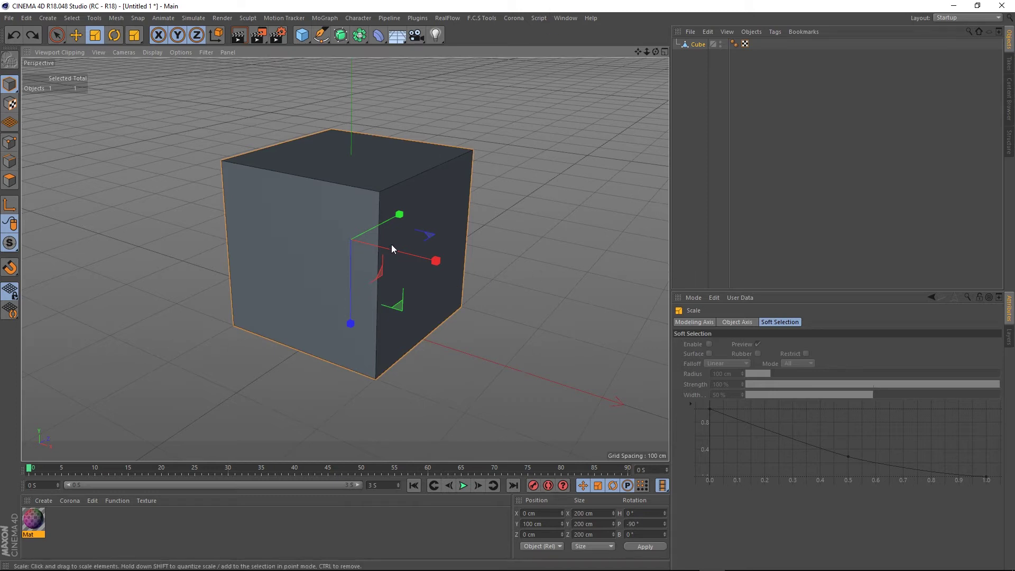
- Switch the Attribute Manager to Modeling mode and inspect the Mesh Checking and Quantize tabs
left_click(693, 298)
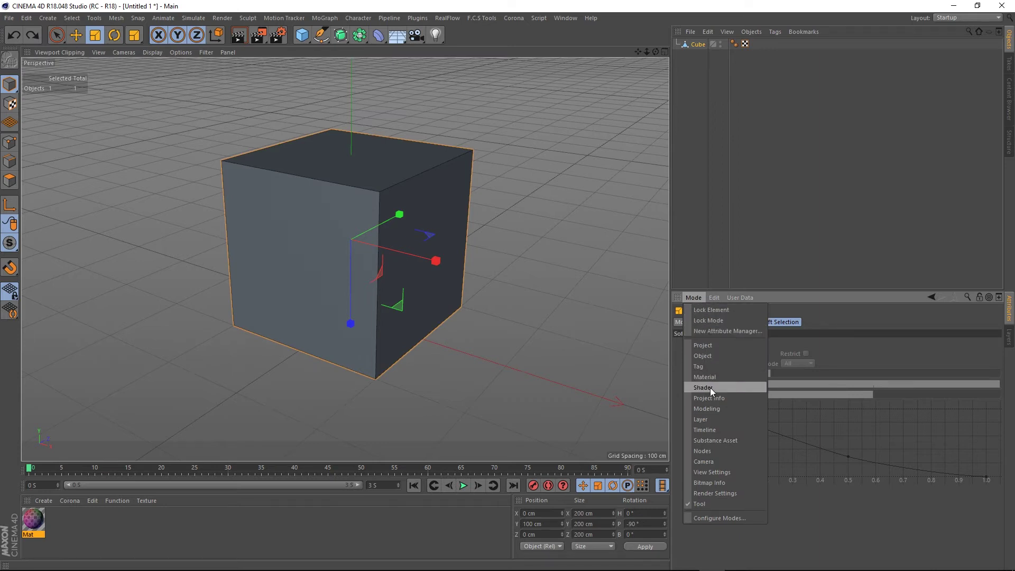
left_click(708, 409)
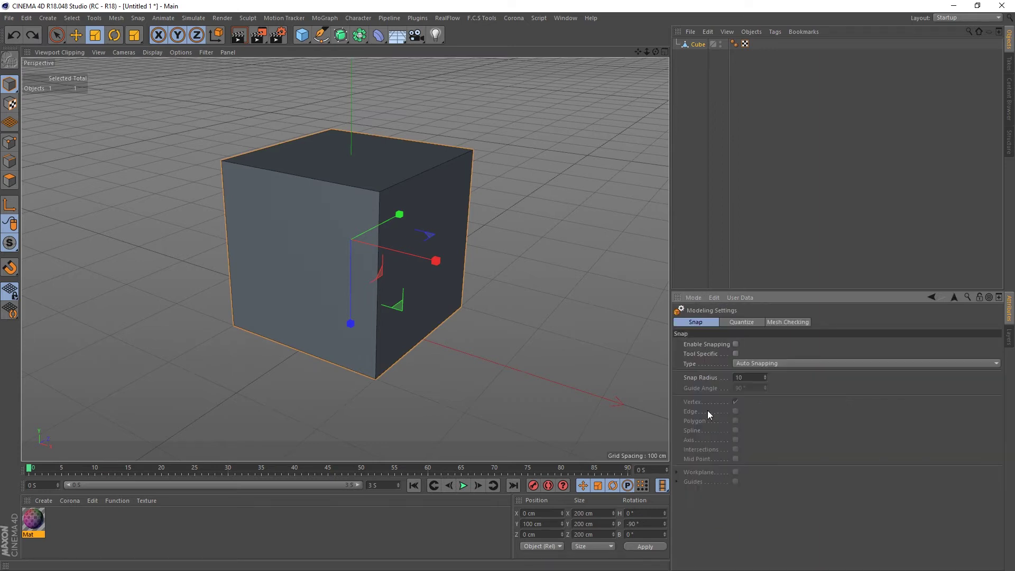
left_click(786, 322)
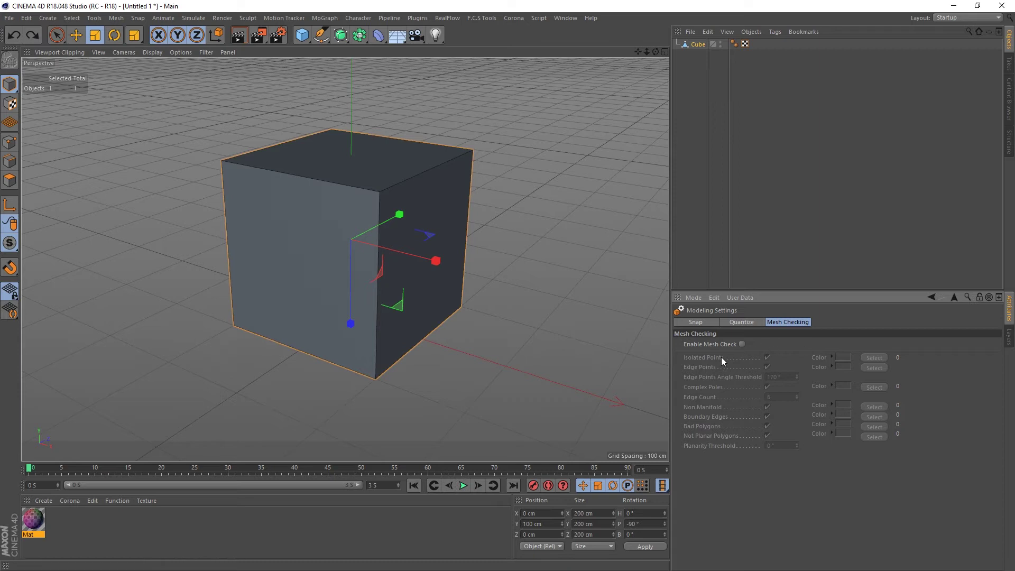
left_click(748, 323)
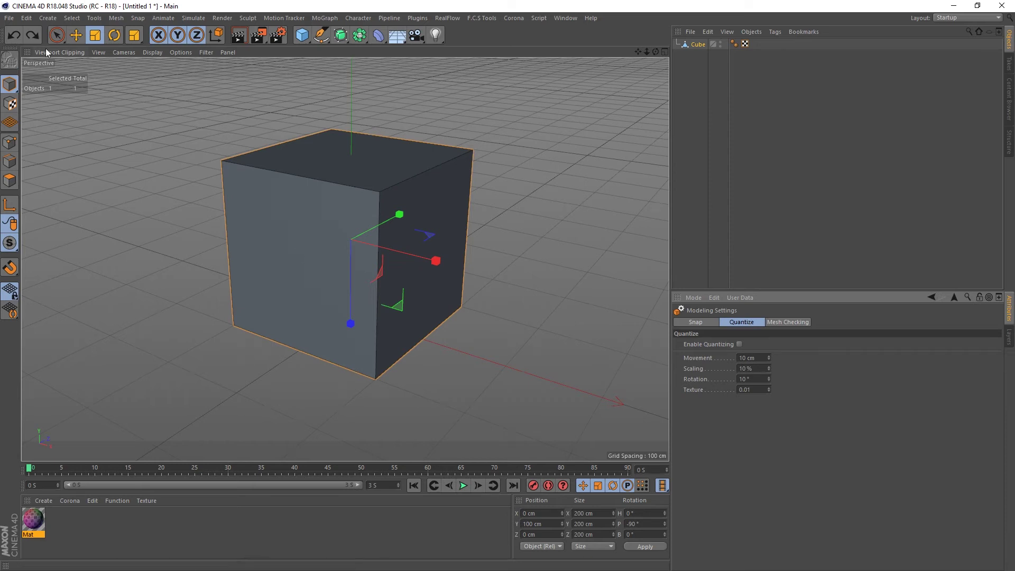
- Undo the cube's rotation back to 0° pitch and test-slide it along X, undoing the move
left_click(76, 35)
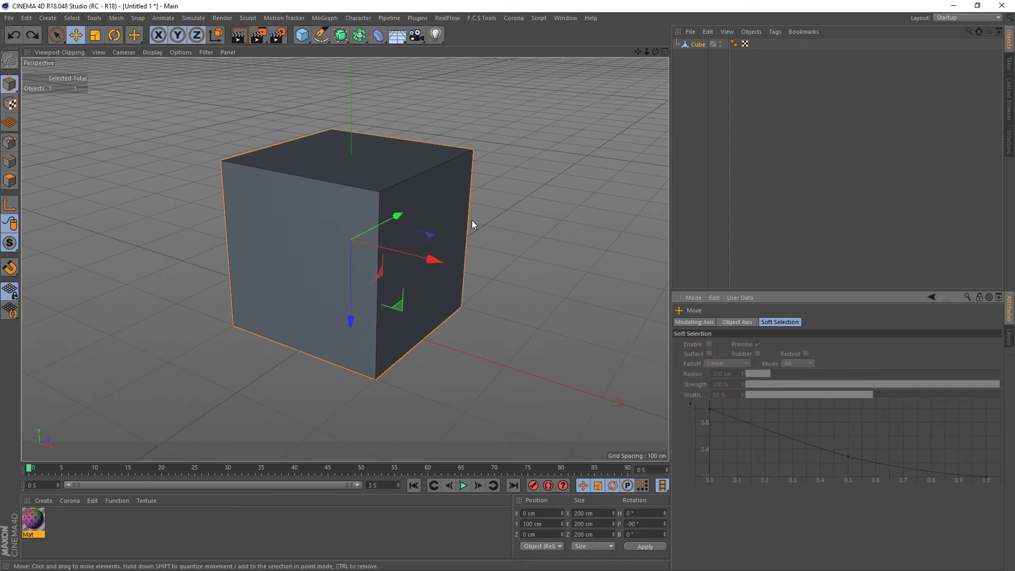
key("ctrl+z")
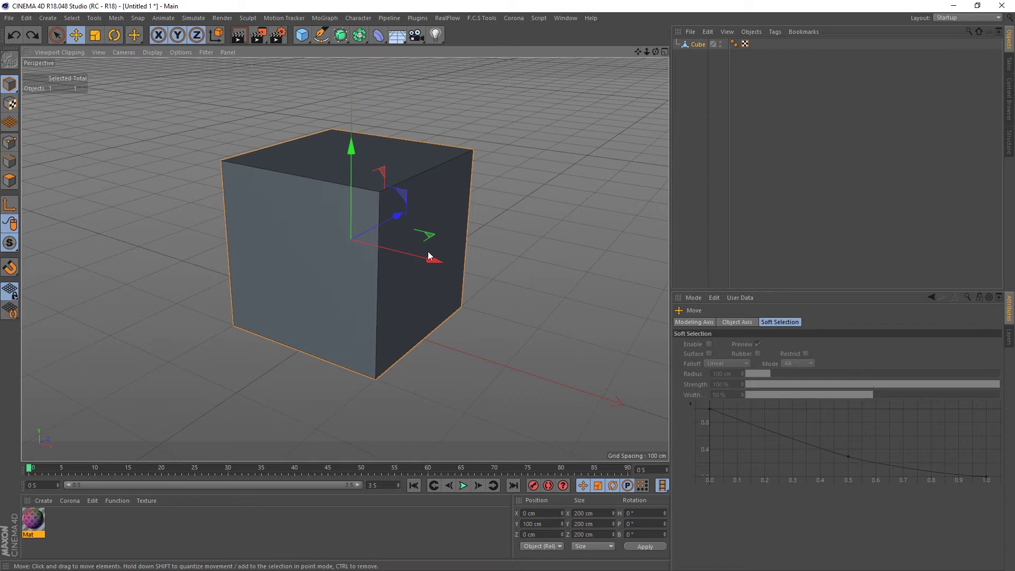
left_click_drag(431, 257, 459, 271)
key("ctrl+z")
- Enable Quantizing in Modeling settings to test stepped X moves, then switch it off again
left_click(693, 297)
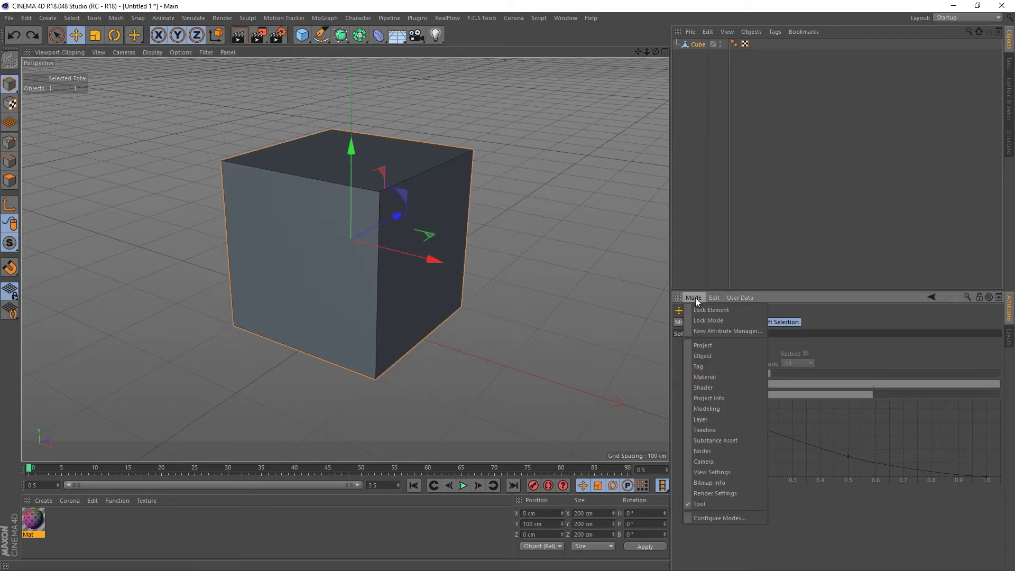
left_click(708, 408)
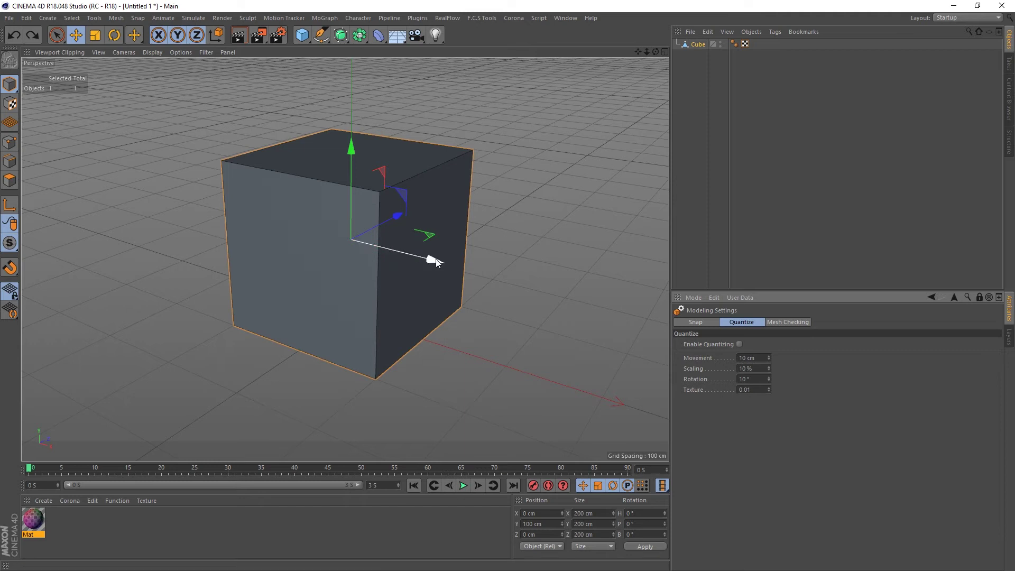
left_click_drag(437, 261, 415, 298)
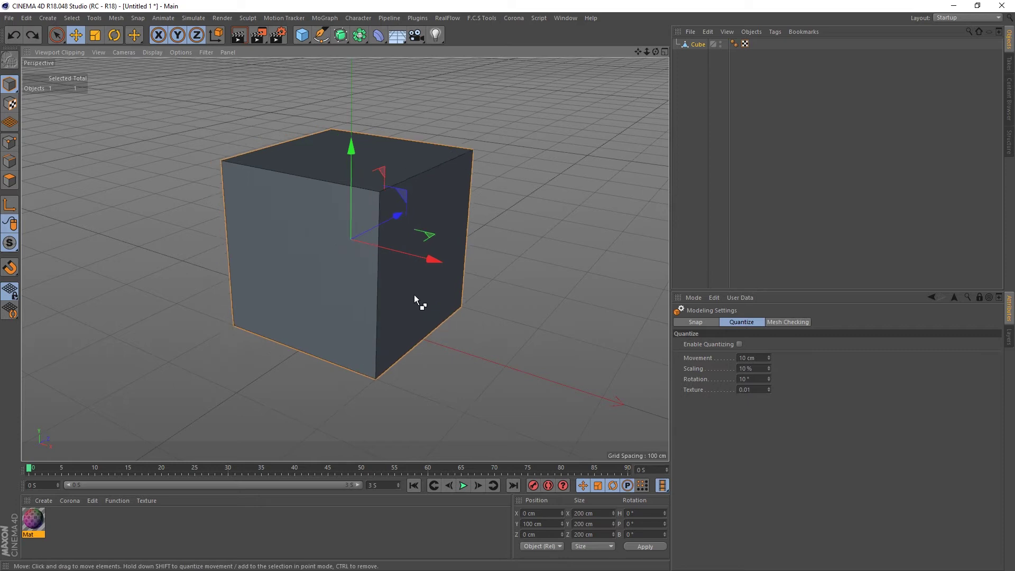
left_click(738, 344)
mouse_move(436, 262)
left_mouse_down()
mouse_move(374, 256)
mouse_move(436, 271)
left_mouse_up()
scroll(320, 236, "down", 3)
left_click_drag(320, 236, 292, 265, "alt")
scroll(362, 245, "up", 2)
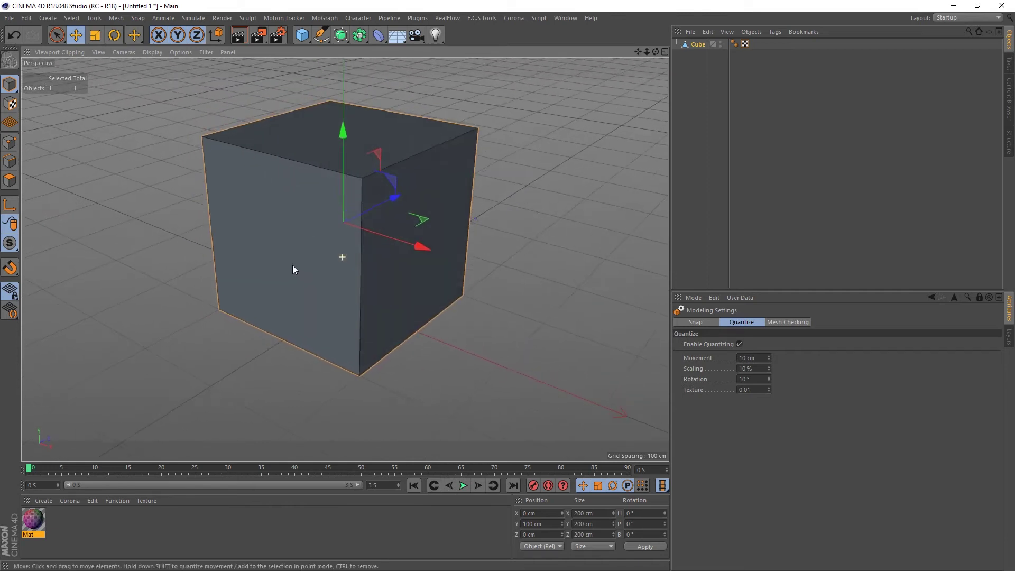
scroll(317, 254, "up", 2)
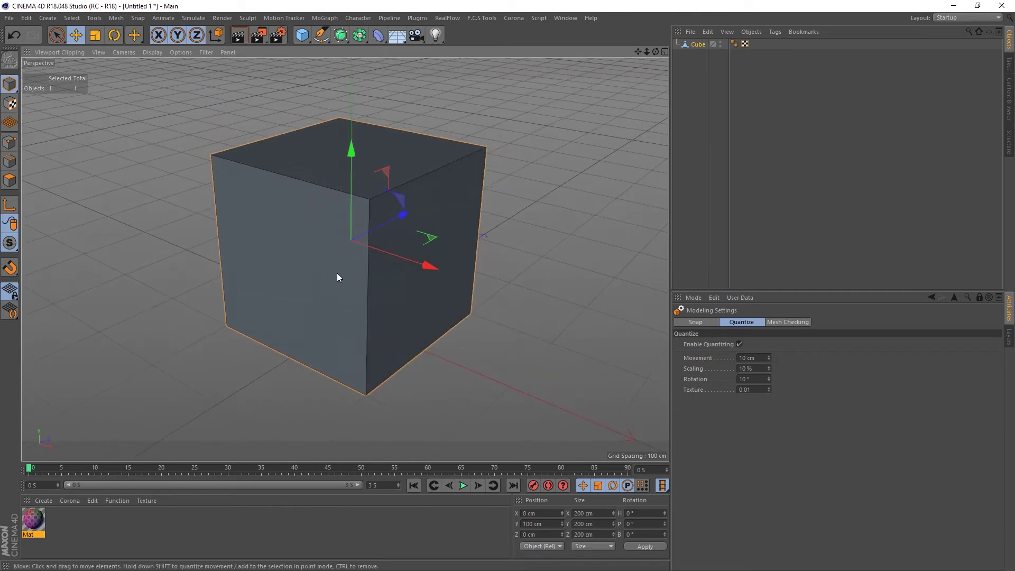
left_click(738, 344)
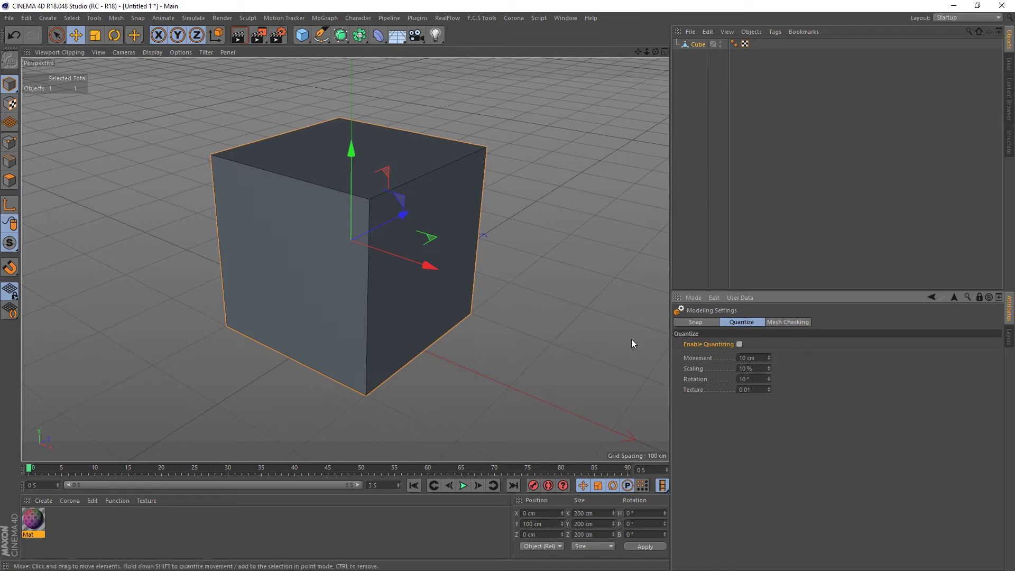
- Set the Quantize Movement step to 50 cm and test moving the cube along X
left_click_drag(757, 359, 687, 357)
type("50")
key("Return")
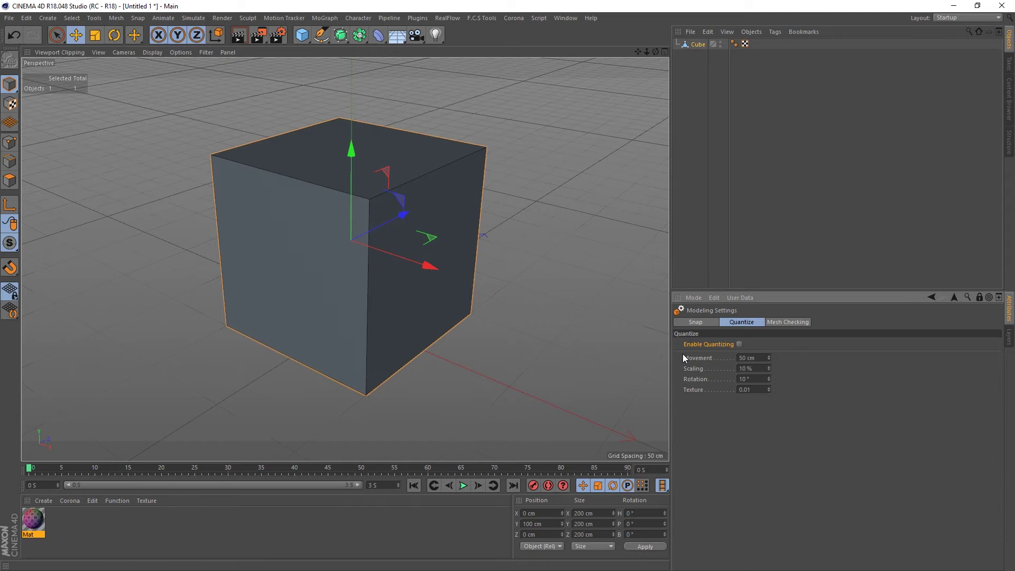
mouse_move(416, 266)
left_mouse_down("shift")
mouse_move(472, 272)
mouse_move(444, 272)
mouse_move(493, 287)
mouse_move(319, 290)
mouse_move(453, 268)
mouse_move(401, 278)
left_mouse_up("shift")
- Set the Quantize Scaling step to 50% and test scaling the cube in 50% steps
left_click(757, 368)
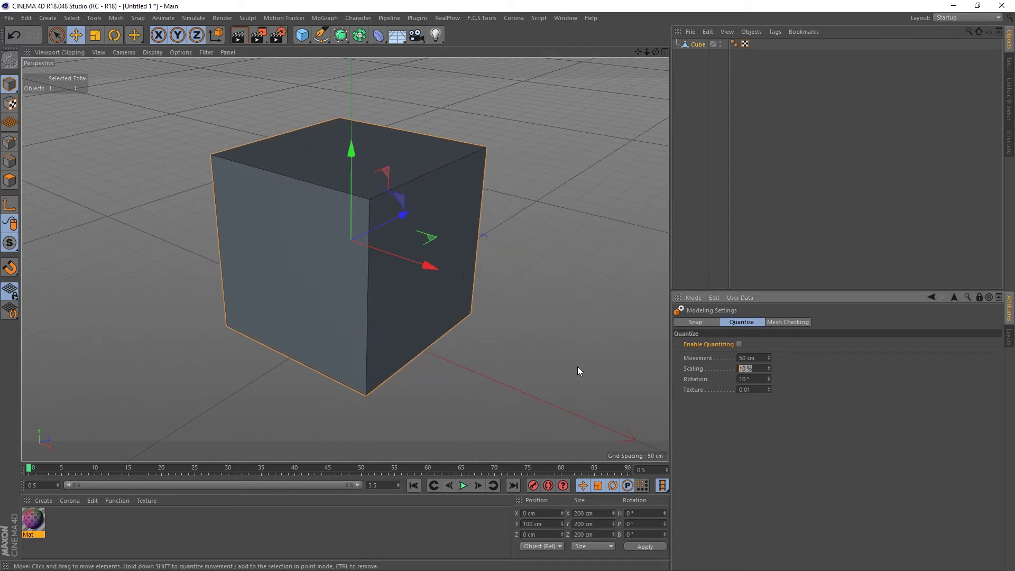
left_click(95, 35)
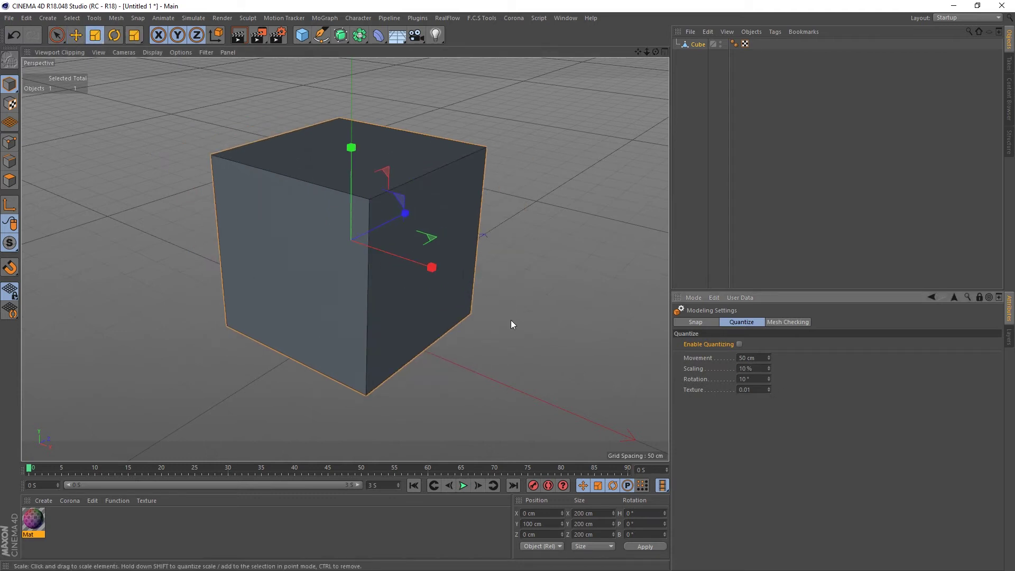
left_click_drag(511, 319, 470, 324)
key("ctrl+z")
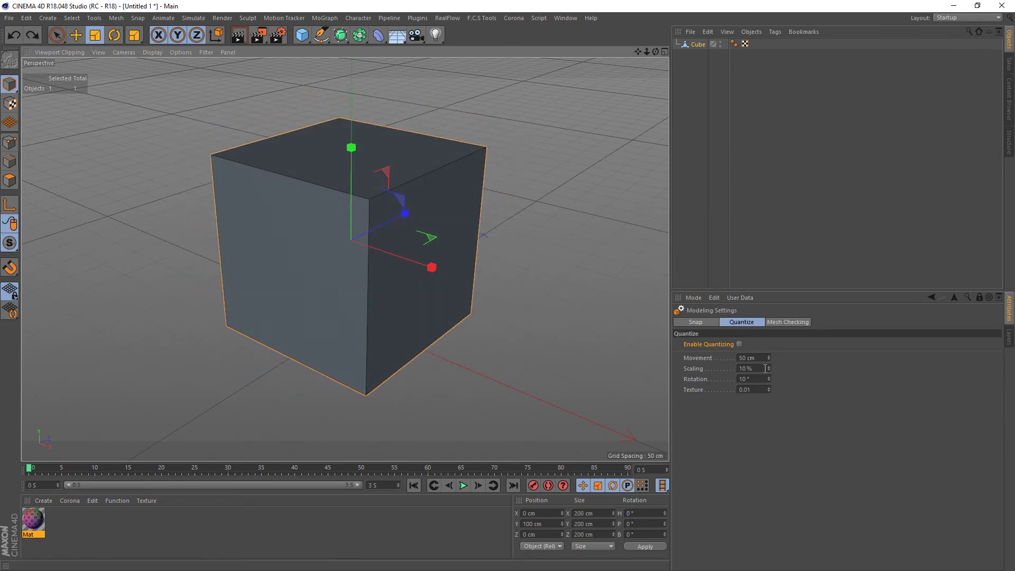
left_click(753, 368)
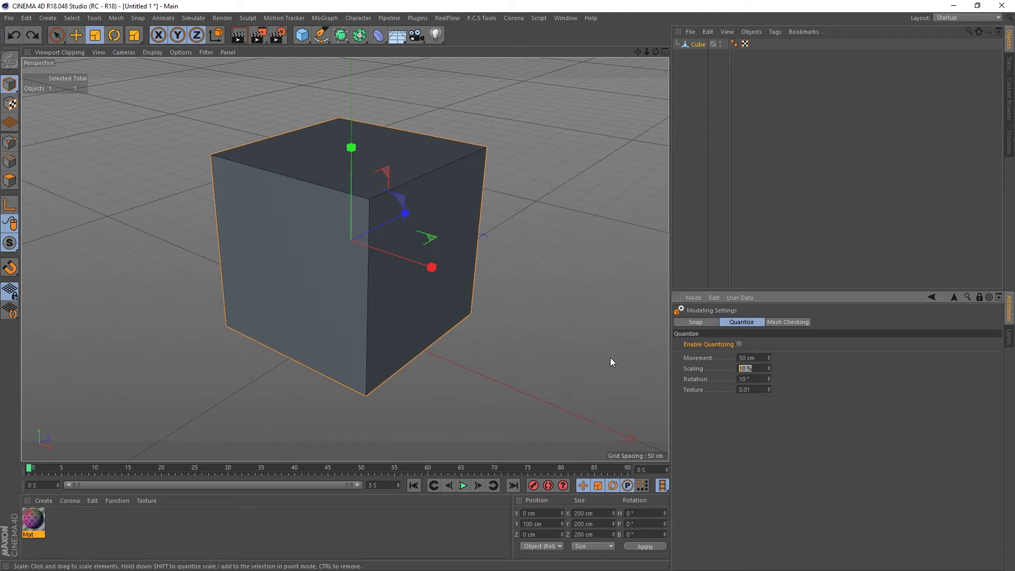
type("50")
key("Return")
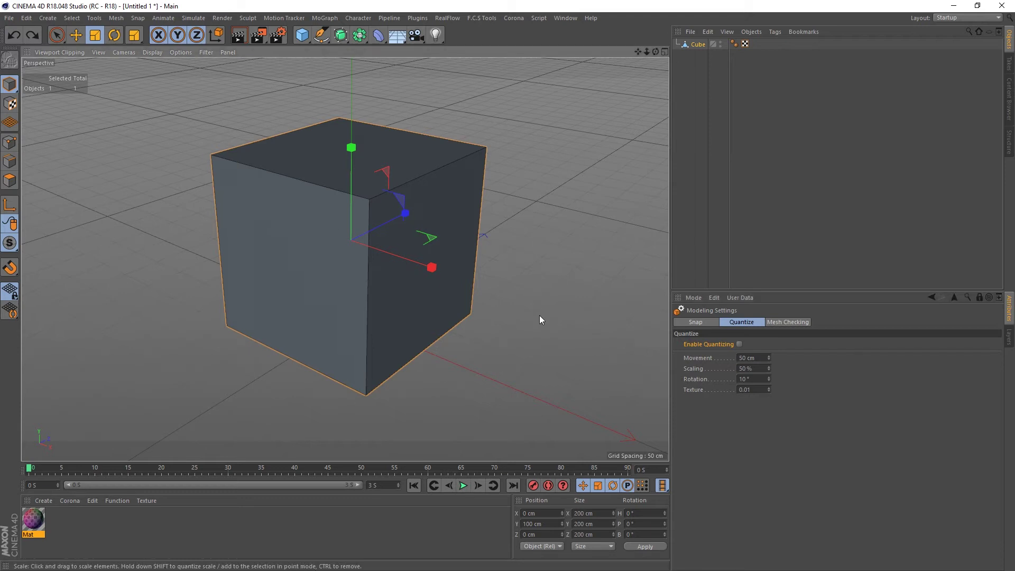
left_click_drag(540, 319, 472, 260, "shift")
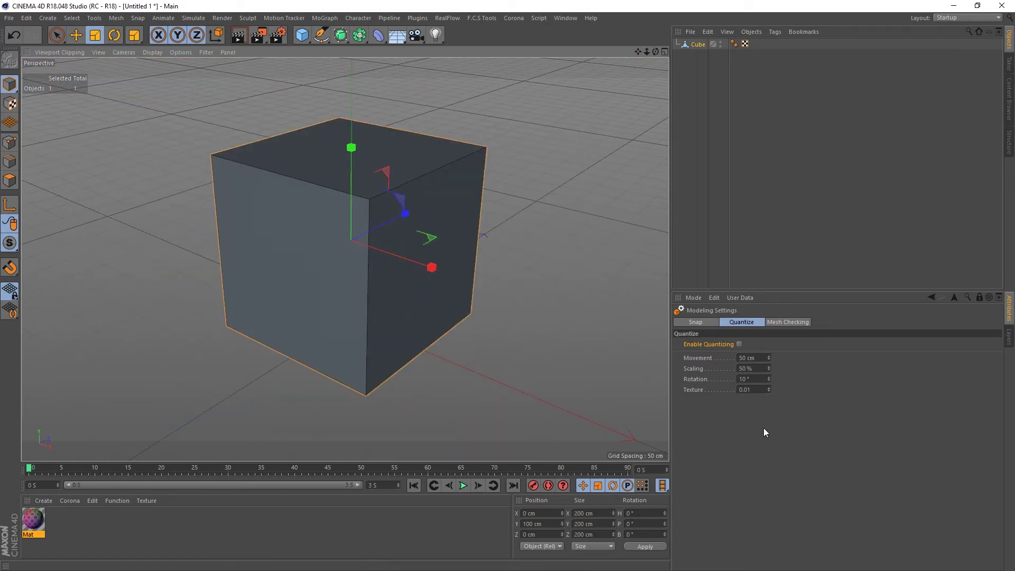
left_click(758, 382)
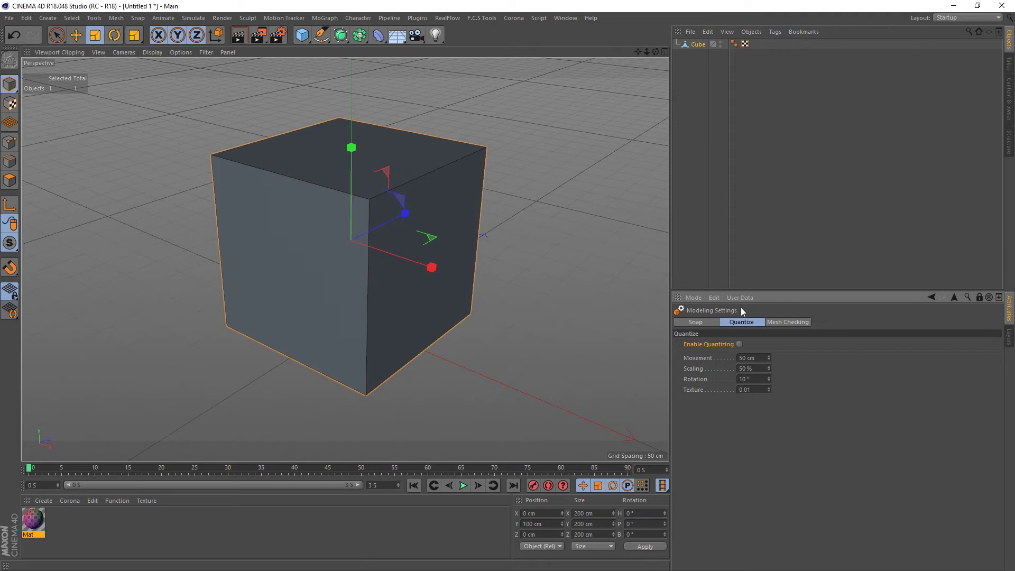
- Set the Quantize Rotation step to 5° and turn the cube to a 45° heading
left_click(115, 36)
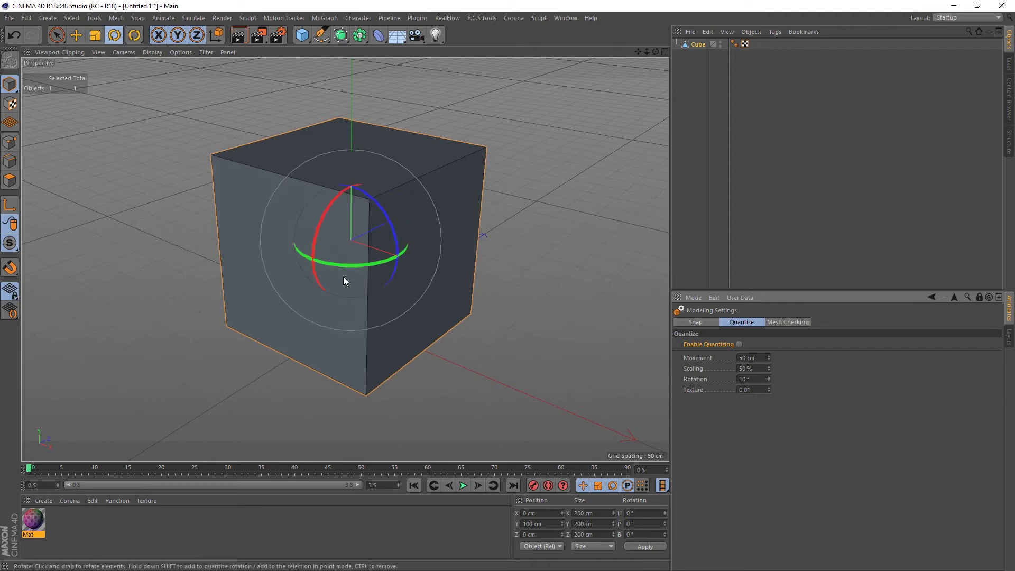
left_click_drag(342, 262, 392, 264)
key("ctrl+z")
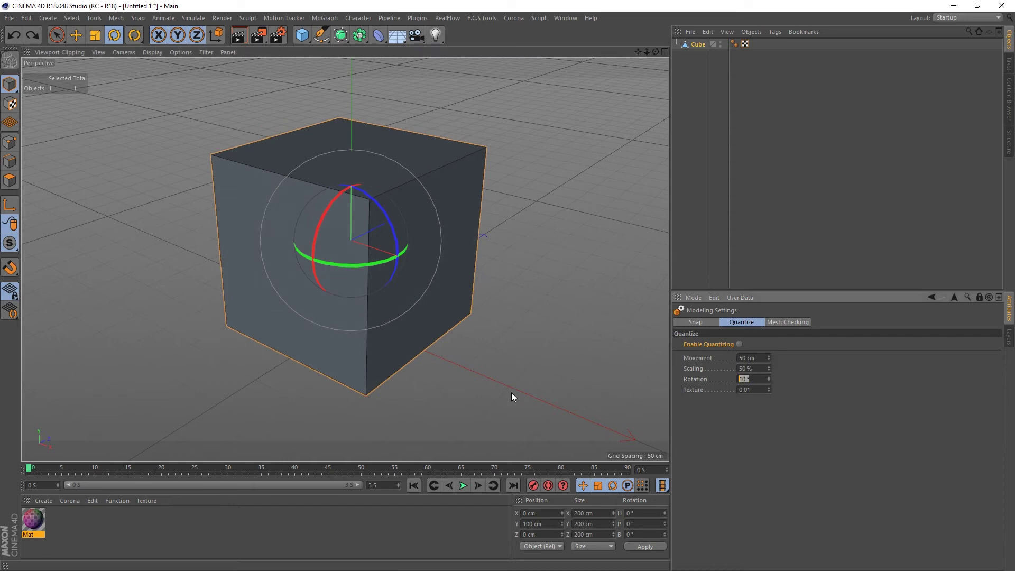
type("5")
key("Return")
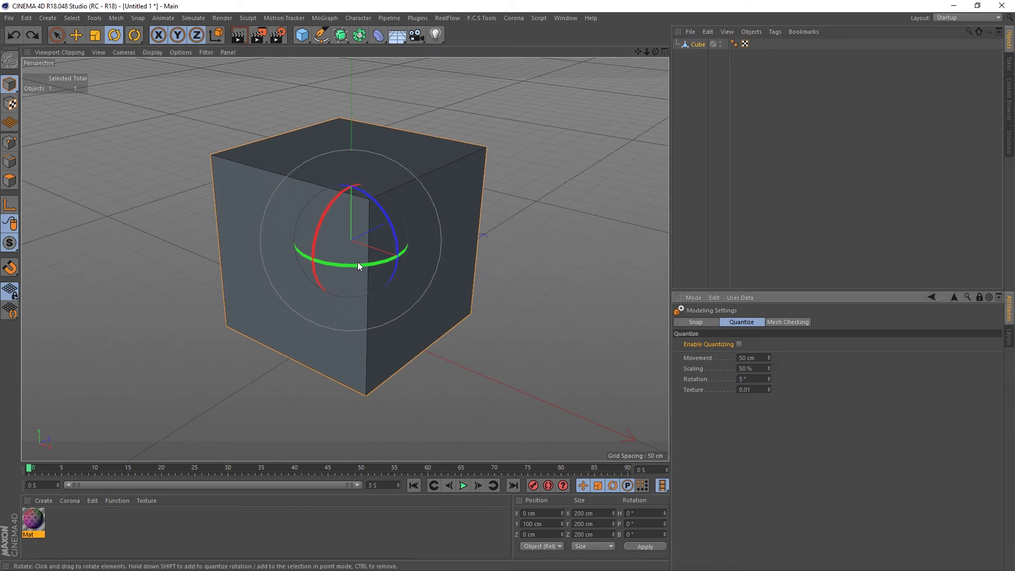
left_click_drag(340, 267, 378, 256)
left_click_drag(350, 319, 370, 296, "alt")
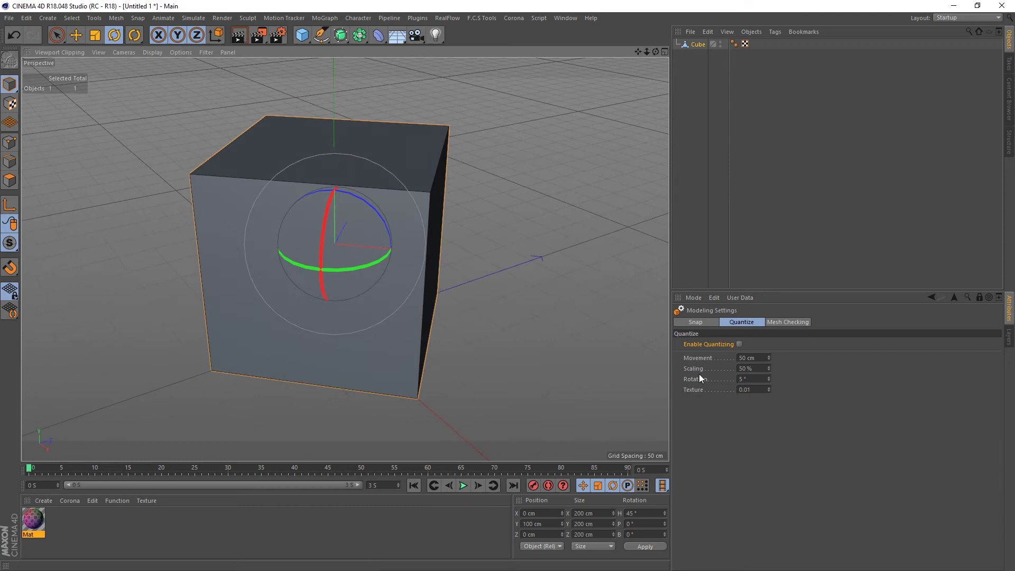
- Undo the 45° heading rotation and reselect the cube with the Move tool
key("ctrl+z")
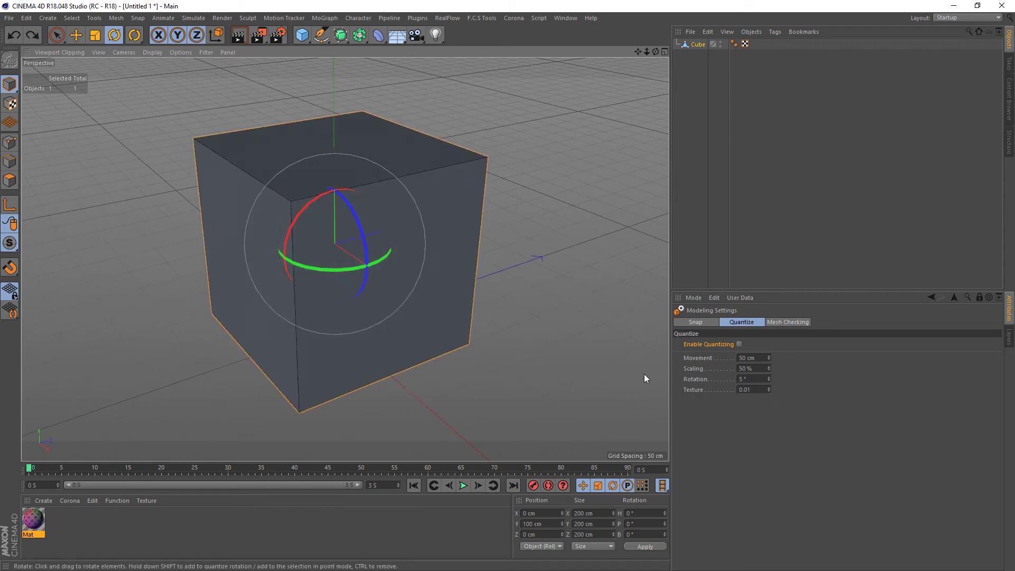
left_click_drag(367, 353, 381, 321, "alt")
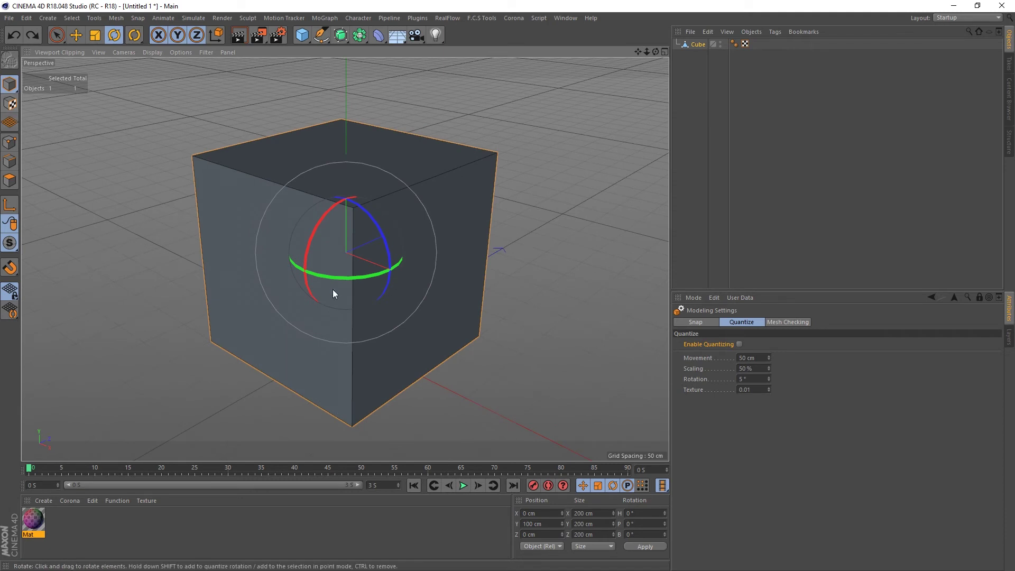
left_click(697, 44)
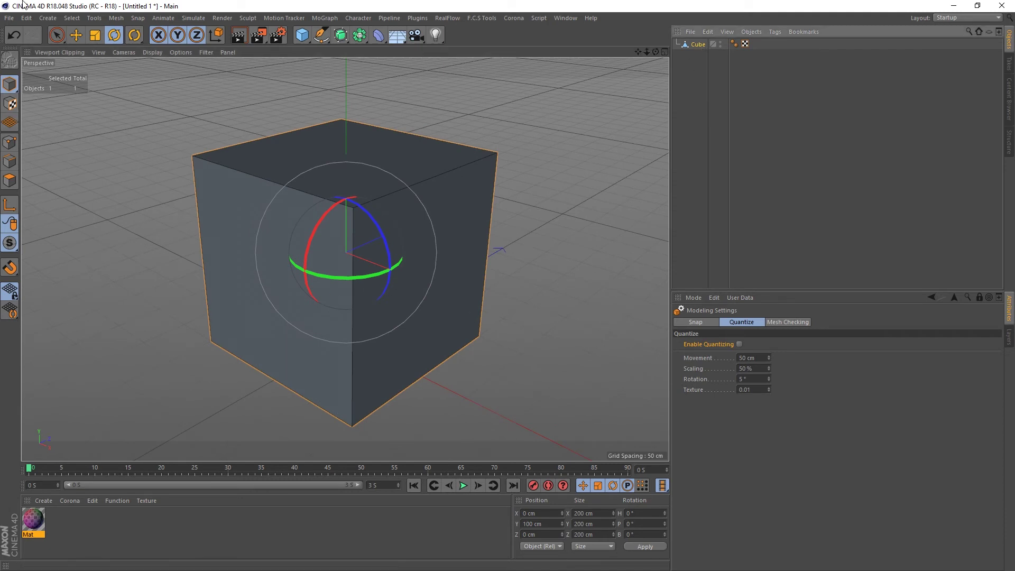
left_click(77, 40)
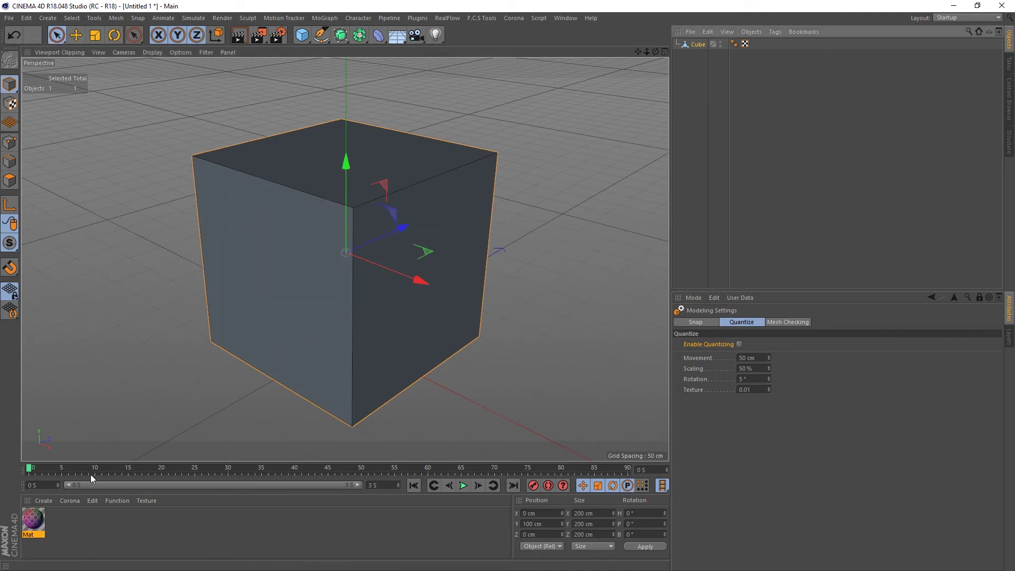
- Apply the Mat checker material to the cube and switch to Texture mode
left_click_drag(33, 521, 285, 262)
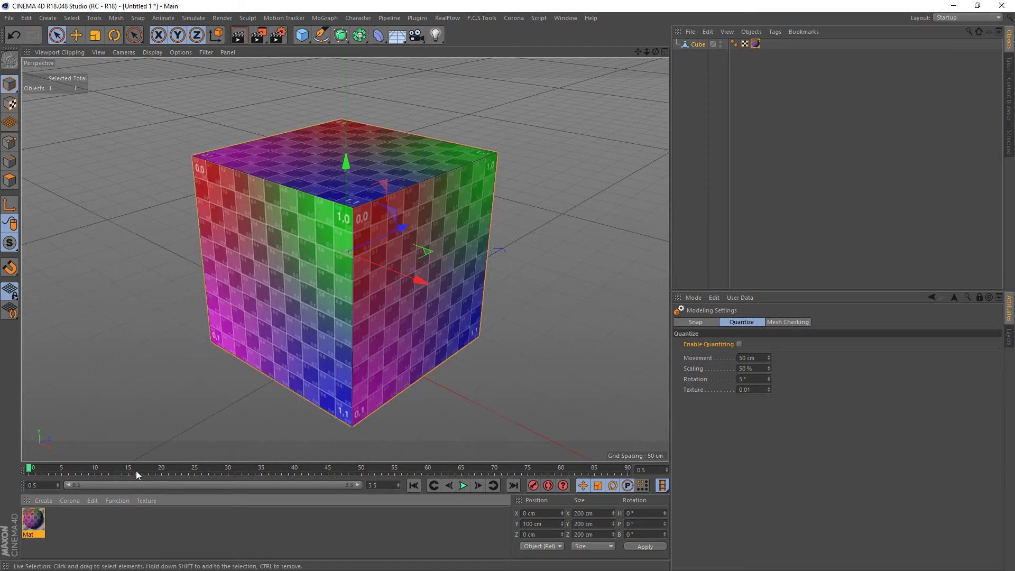
left_click_drag(290, 311, 323, 269, "alt")
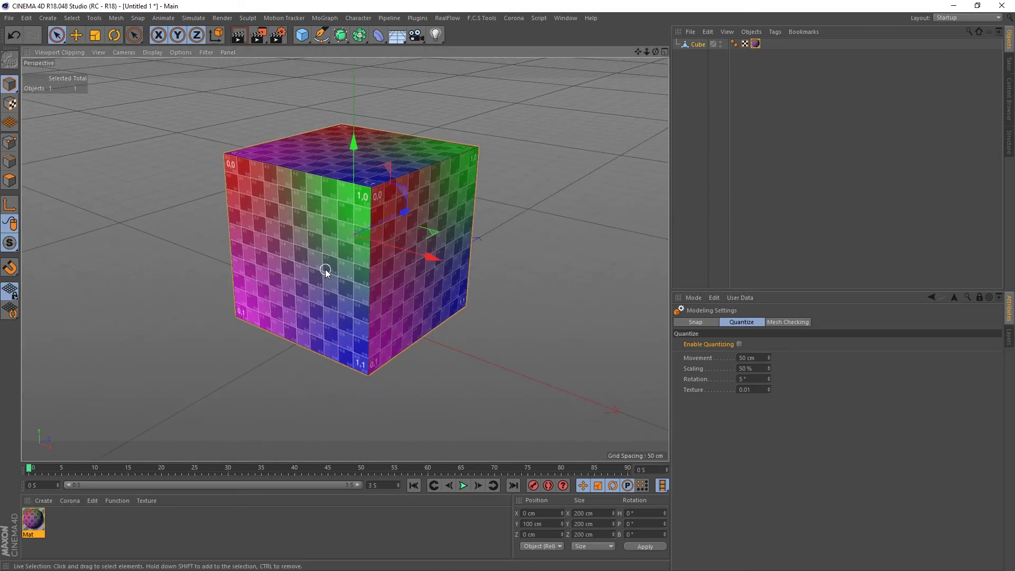
double_click(33, 520)
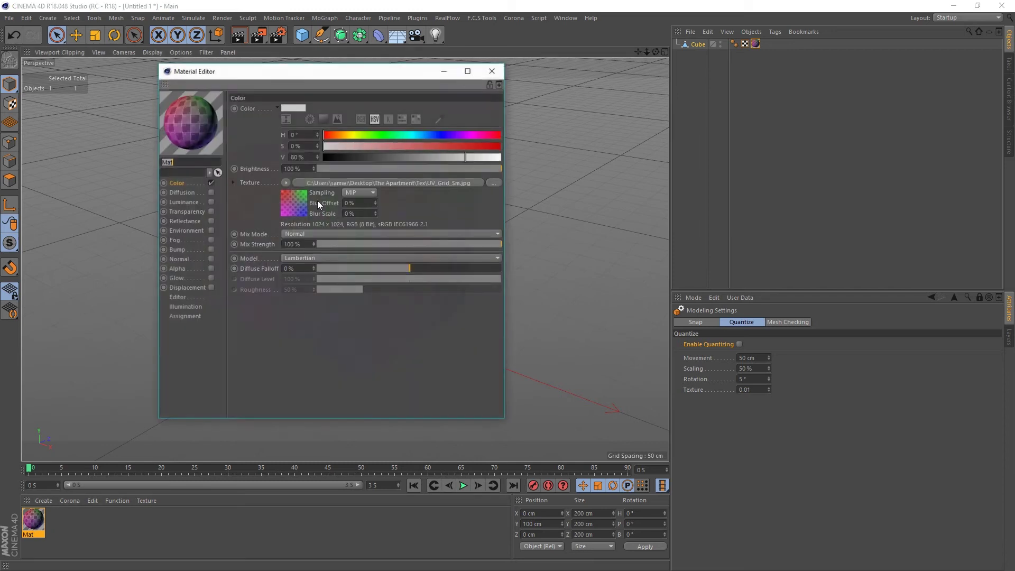
left_click(491, 70)
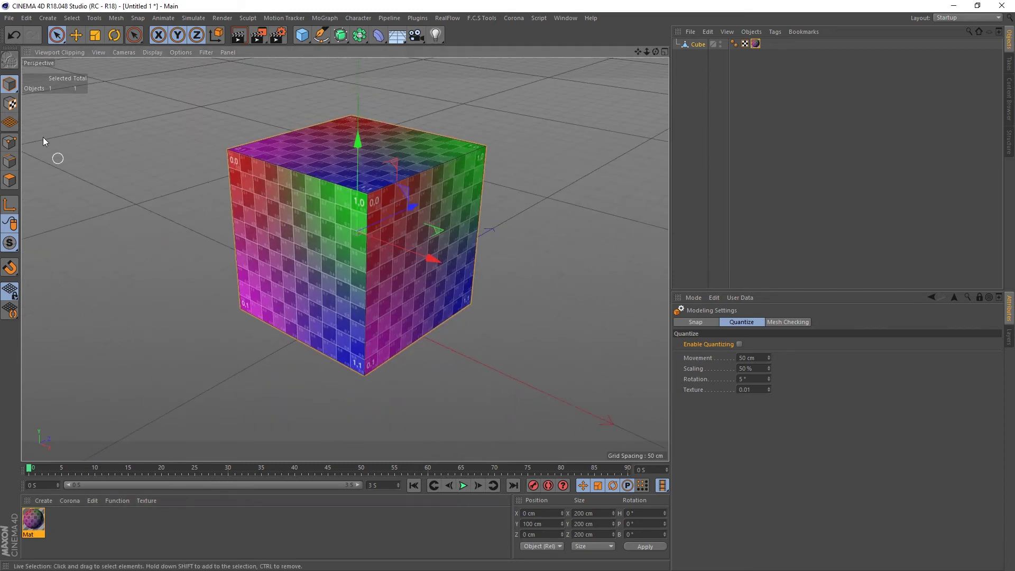
left_click(9, 103)
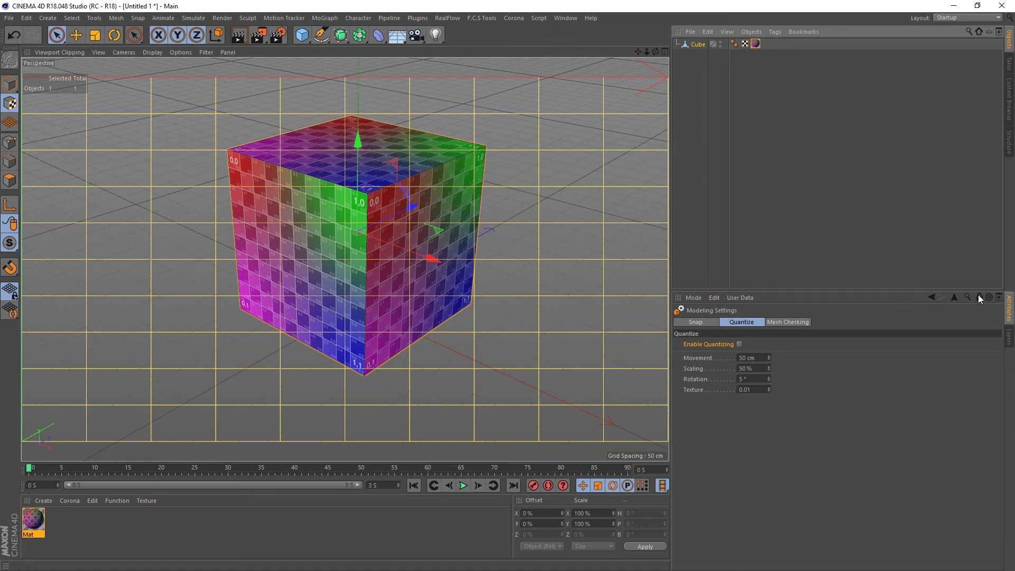
- Set the Mat texture tag's projection to Flat and return to Modeling Quantize settings
left_click(755, 44)
left_click(766, 367)
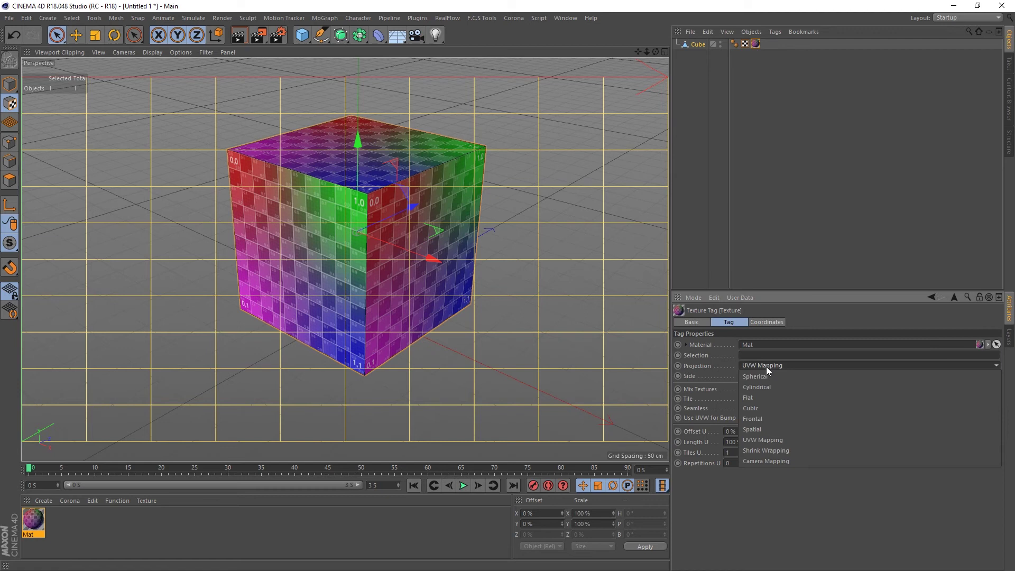
left_click(748, 399)
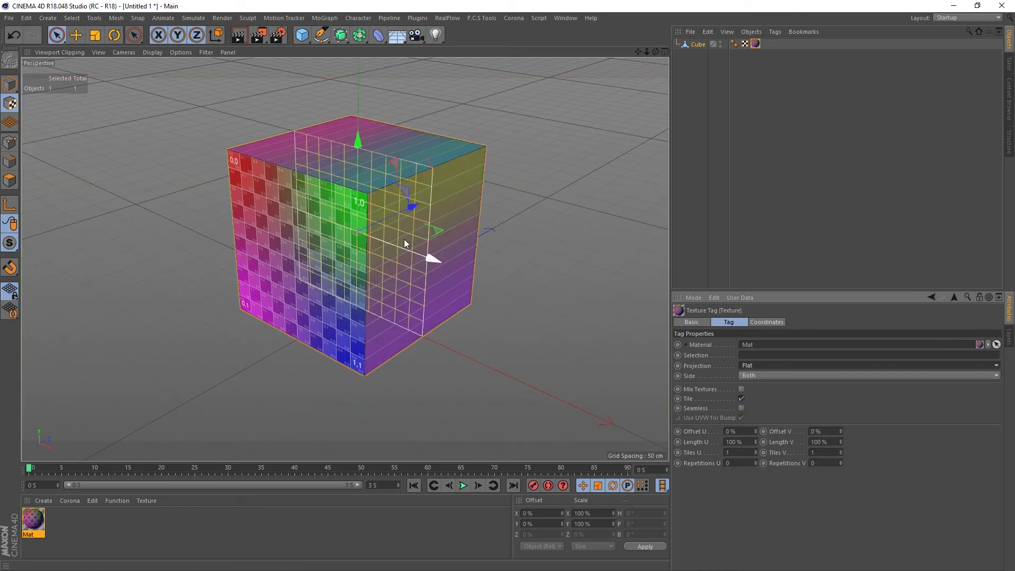
scroll(329, 260, "up", 2)
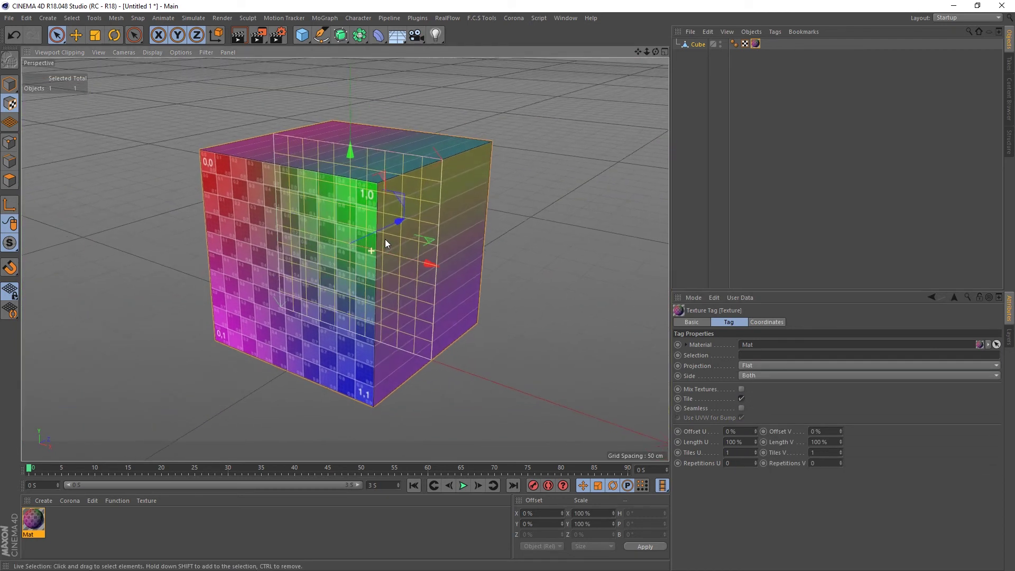
scroll(386, 243, "down", 3)
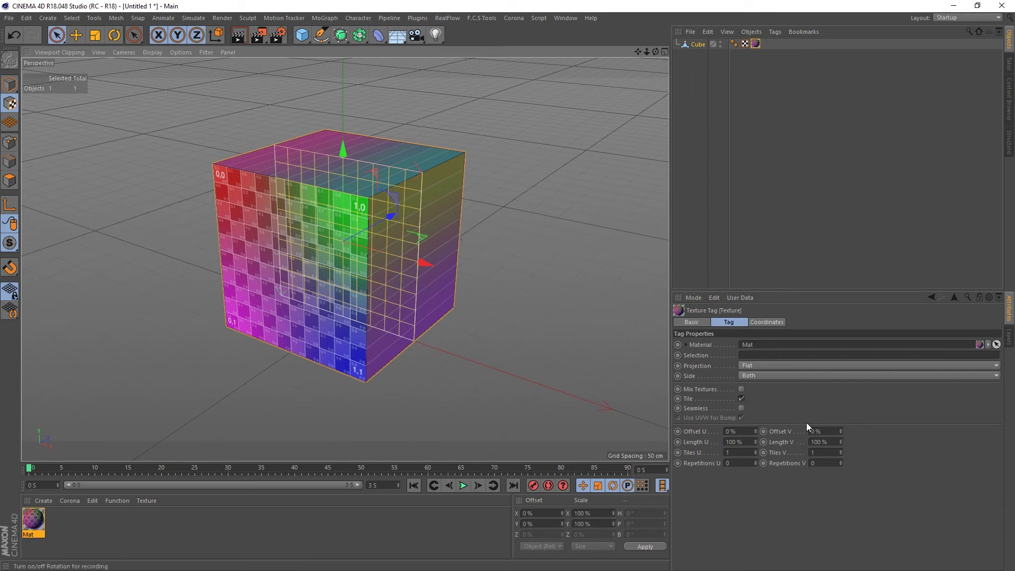
left_click(695, 298)
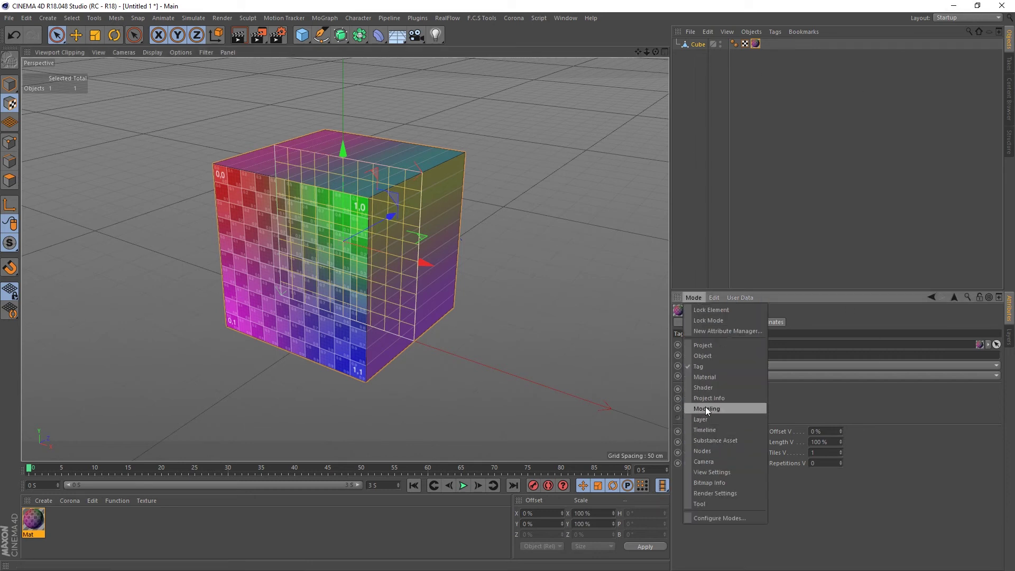
left_click(705, 408)
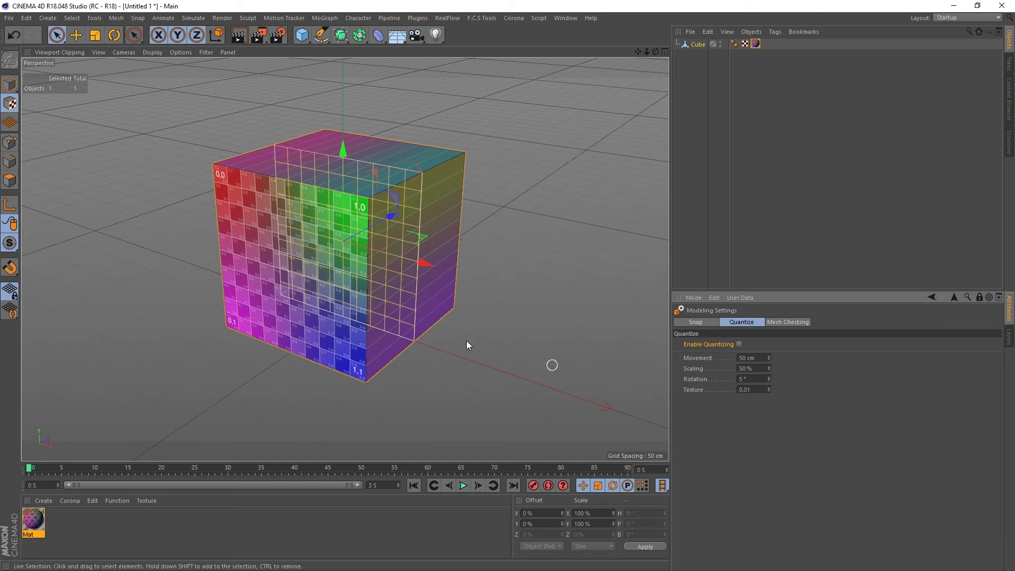
- Test-slide the texture along X, then set the Quantize Texture step to 0.1 and slide again
mouse_move(423, 263)
left_mouse_down()
mouse_move(491, 258)
mouse_move(465, 276)
mouse_move(420, 281)
left_mouse_up()
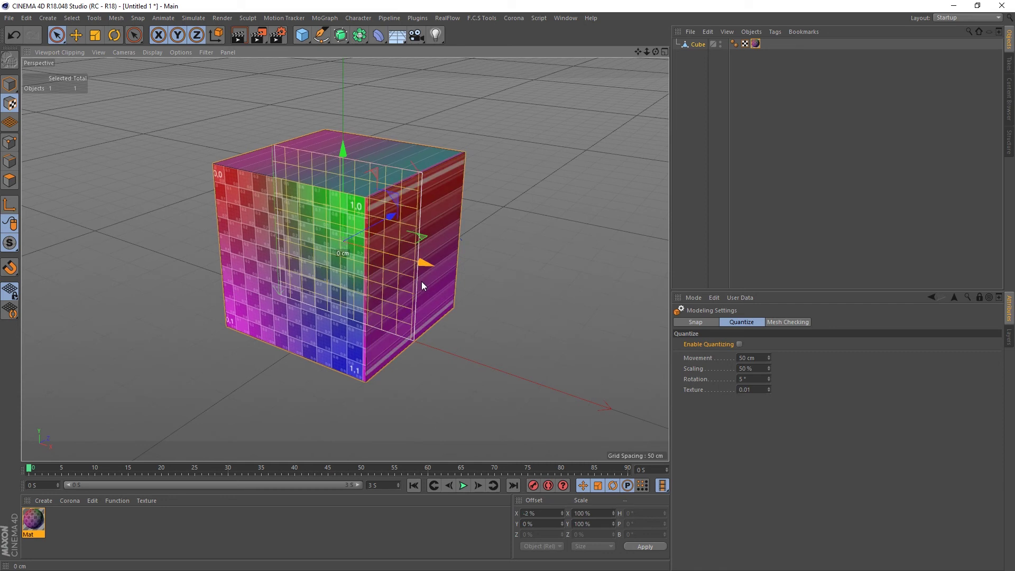
key("ctrl+z")
left_click(757, 389)
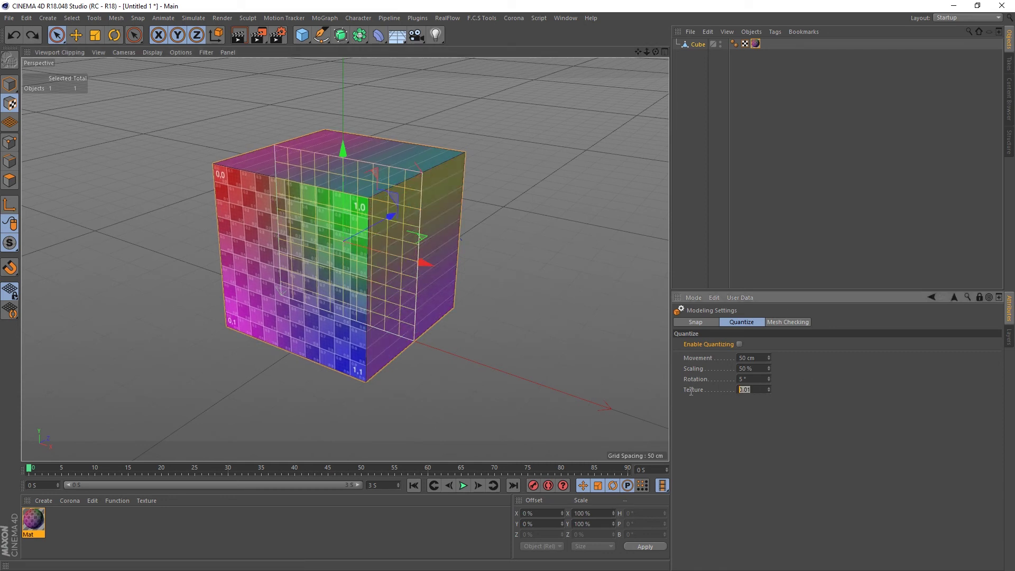
key("BackSpace")
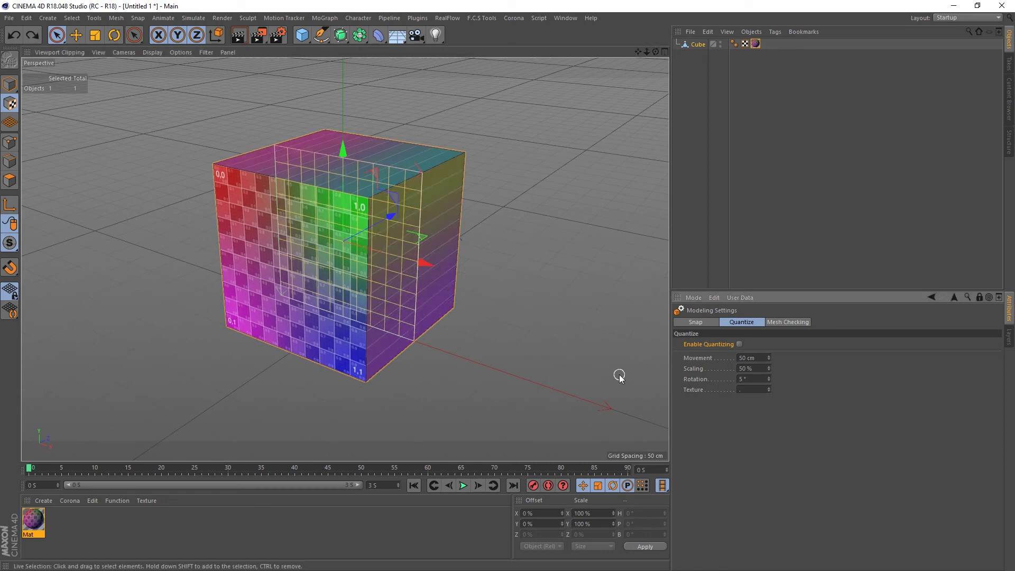
type("0.1")
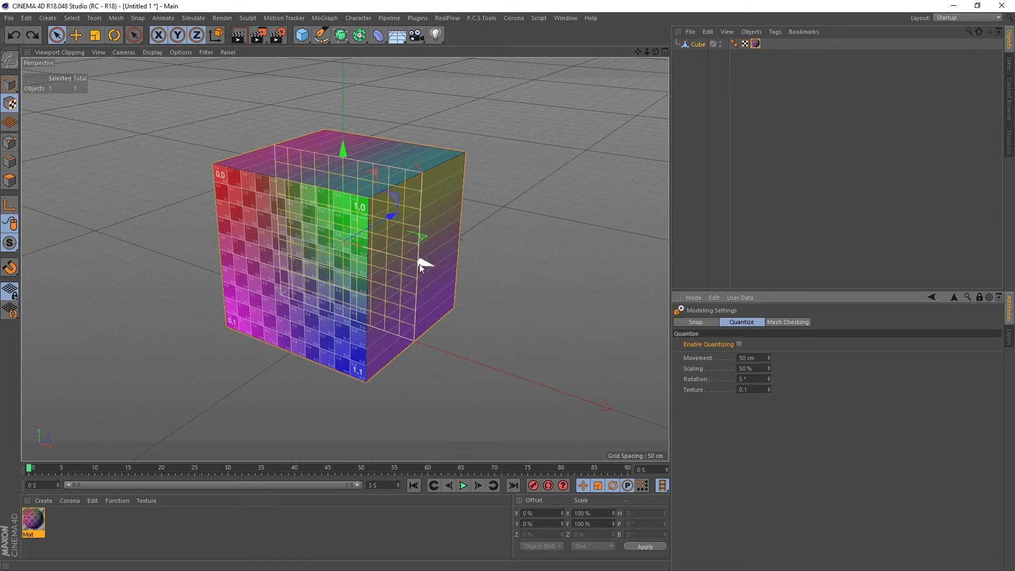
left_click_drag(420, 264, 677, 296)
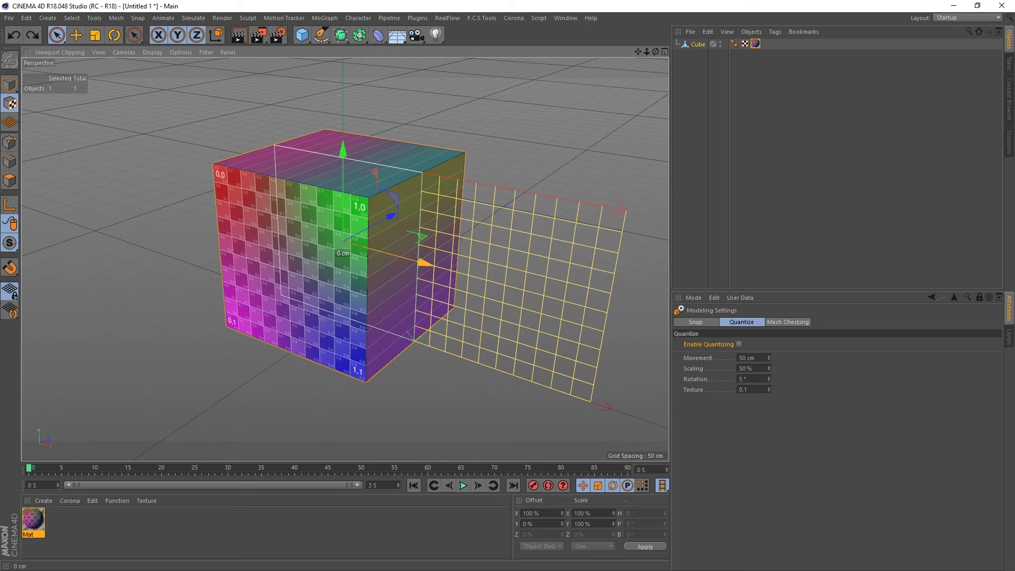
- Set the Quantize Texture step to 0.5 and test sliding the texture in 50% steps, undoing the offset
key("ctrl+z")
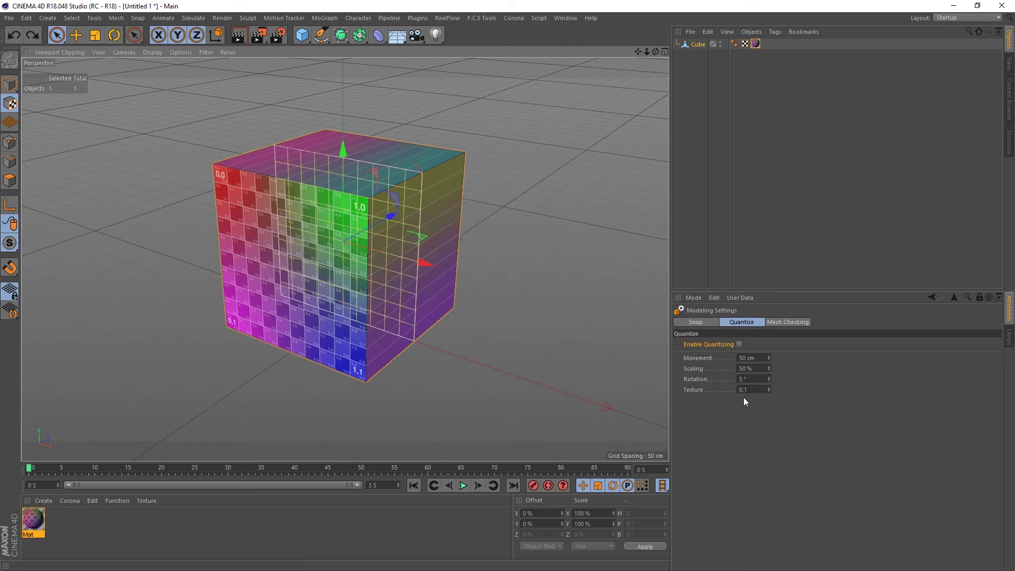
left_click(762, 389)
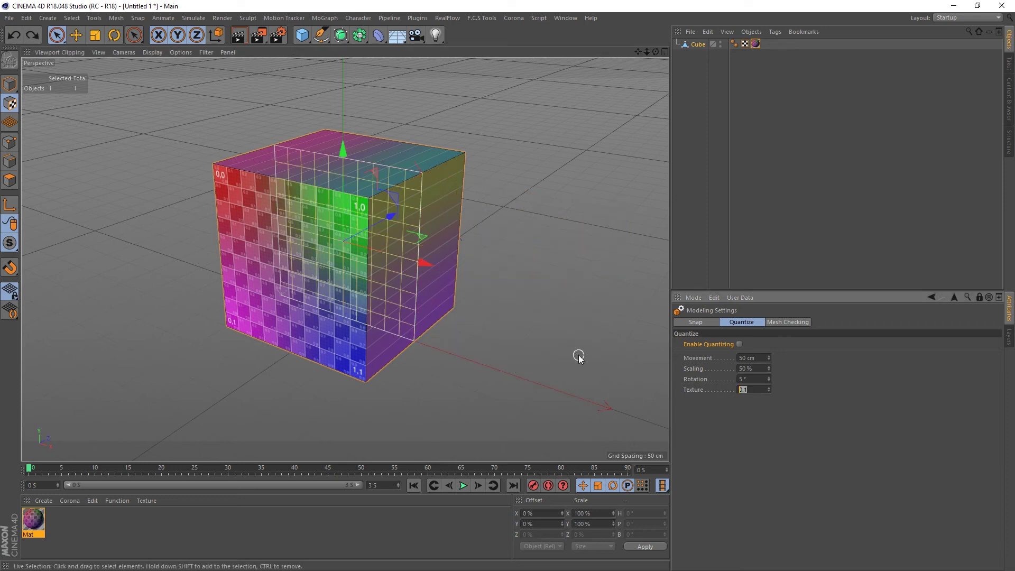
type("0.5")
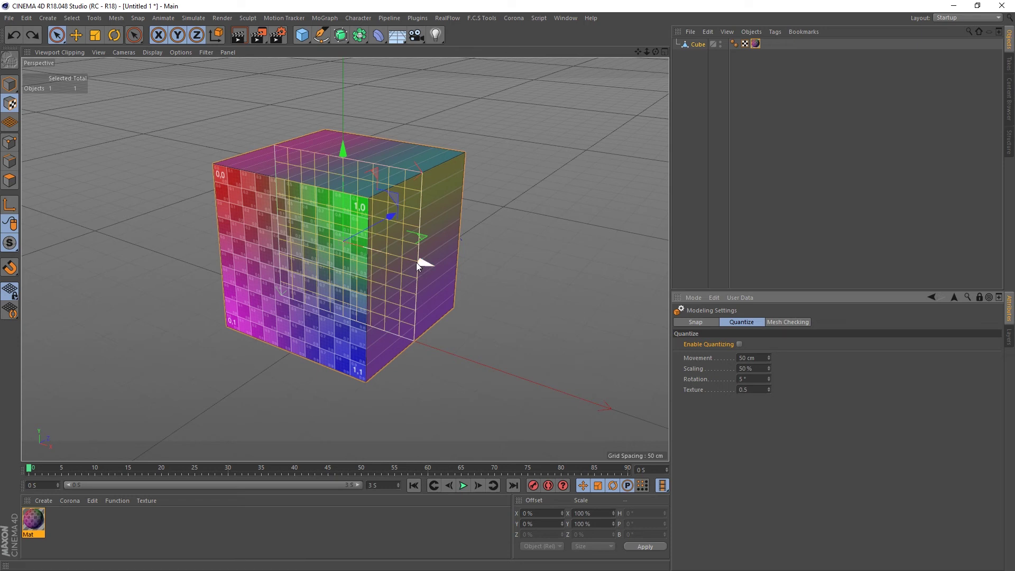
left_click_drag(424, 265, 526, 287)
key("ctrl+z")
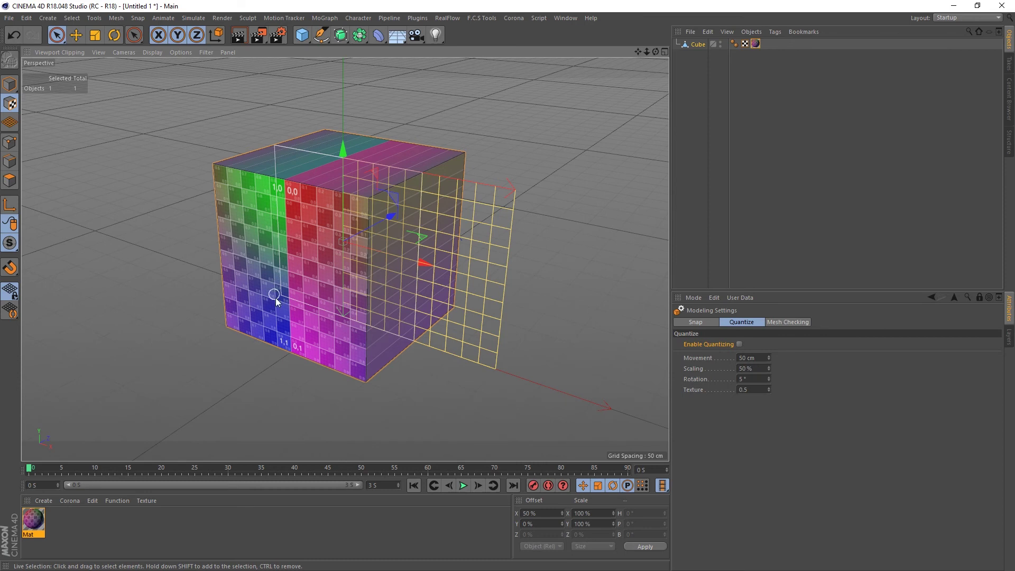
left_click_drag(298, 256, 329, 262, "alt")
key("ctrl+z")
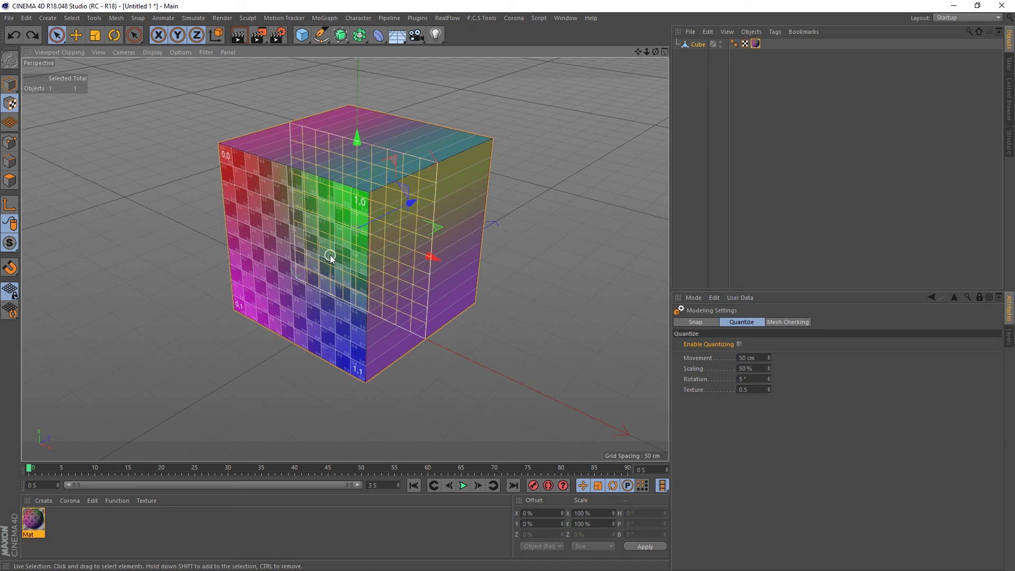
scroll(340, 258, "up", 2)
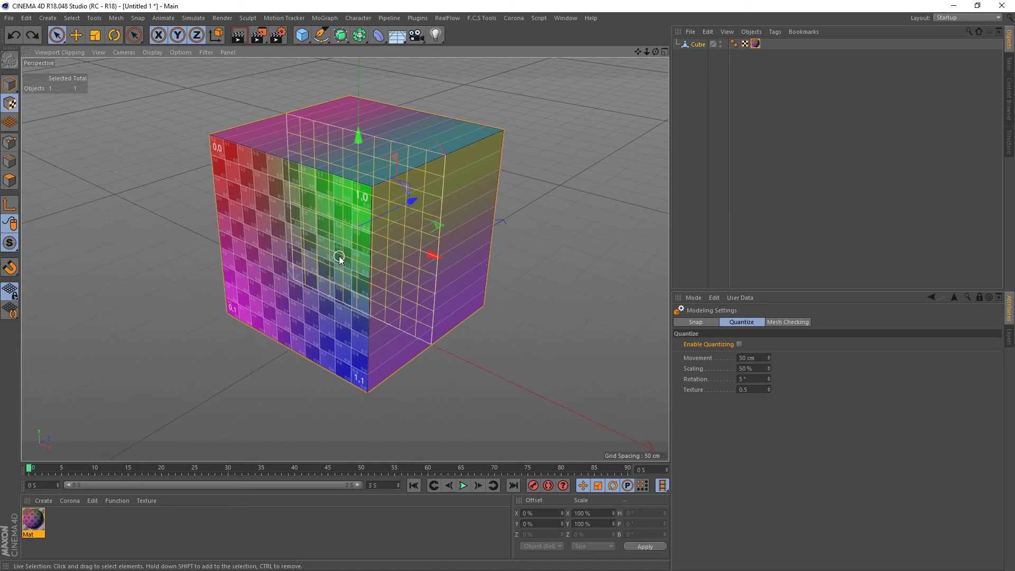